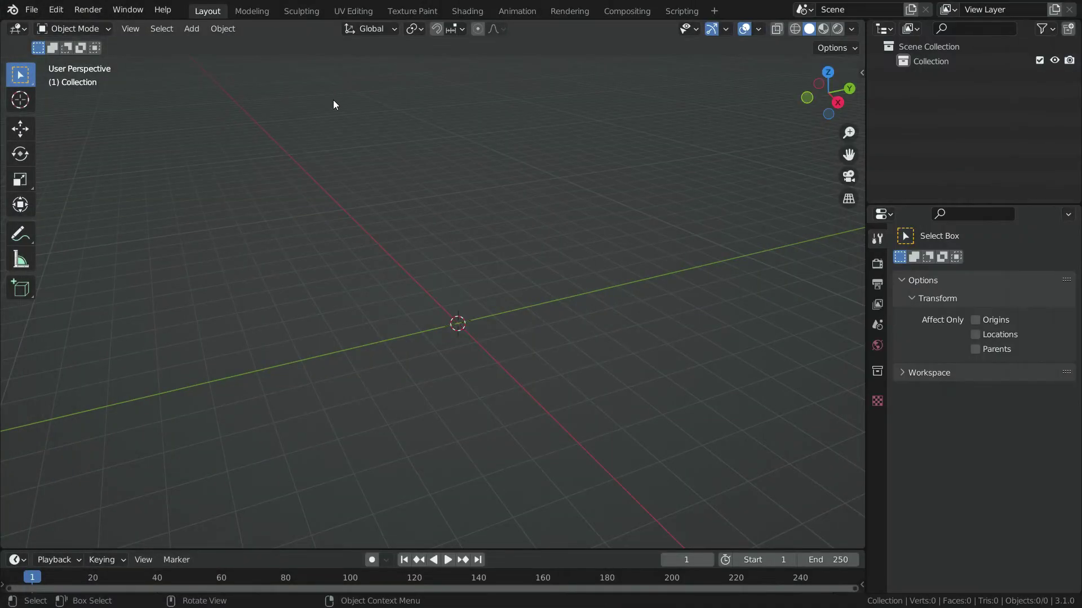
Add an ico sphere mesh to the empty scene.
key("shift+a")
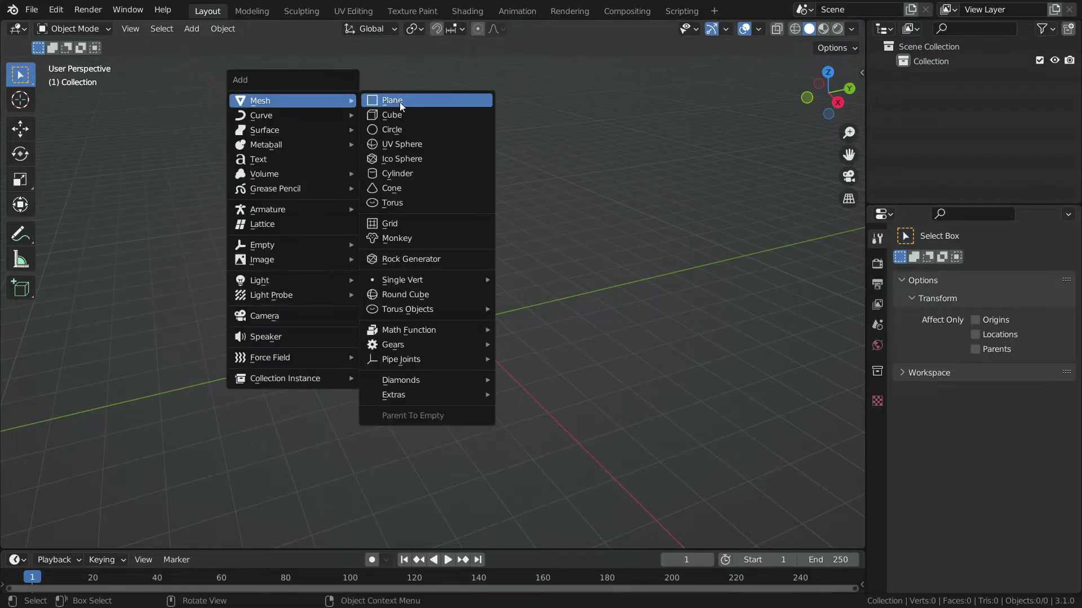
left_click(410, 157)
scroll(476, 361, "up", 5)
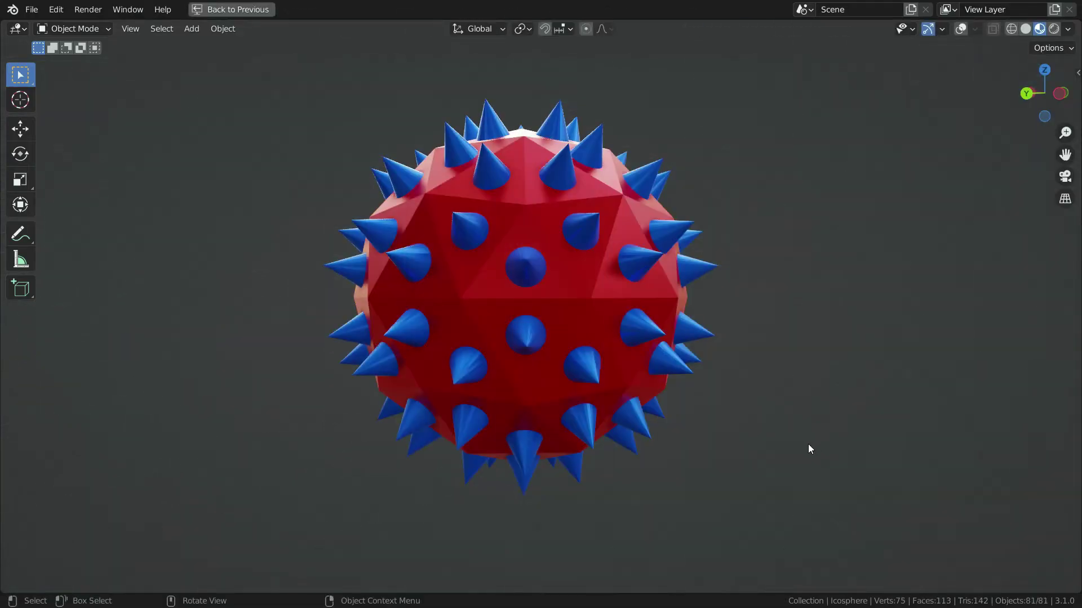
key("ctrl+alt+space")
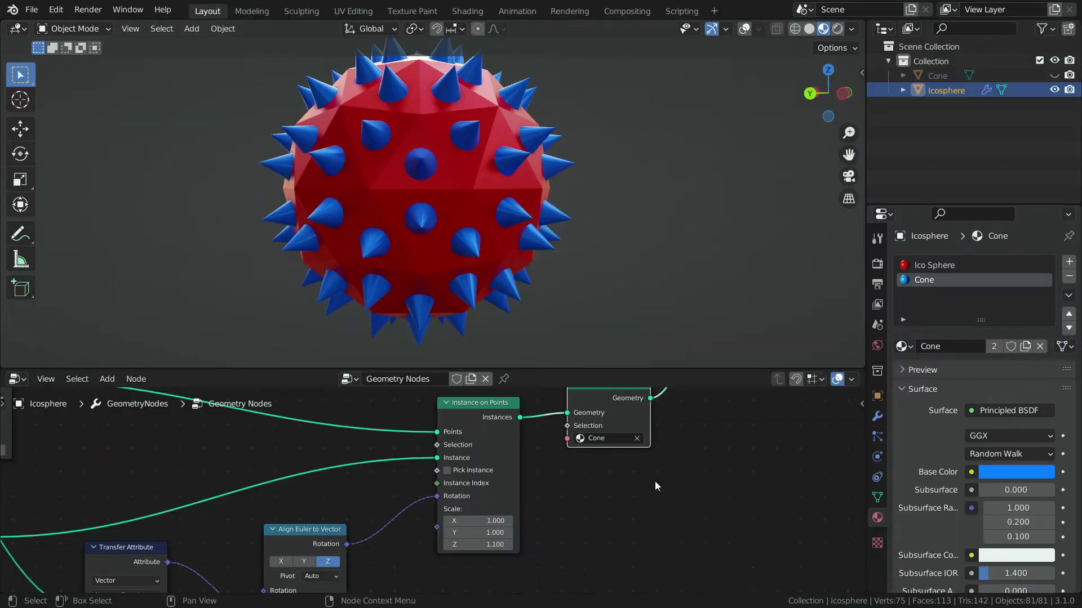
left_click_drag(471, 548, 513, 548)
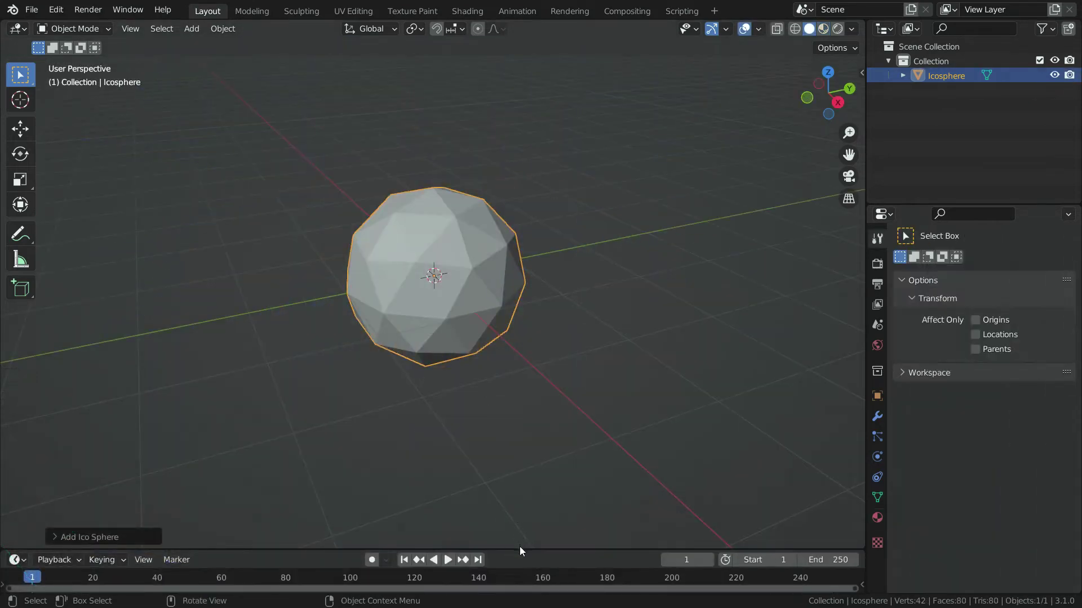
Enlarge the timeline area, turn it into a Geometry Node Editor and hide its sidebar.
left_click_drag(519, 547, 502, 293)
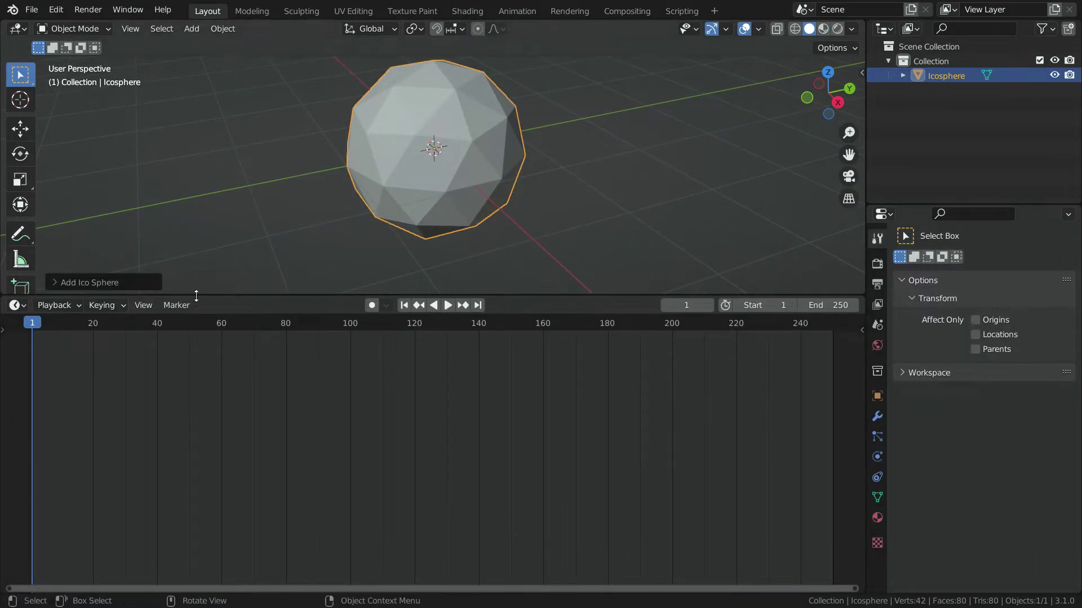
left_click(17, 304)
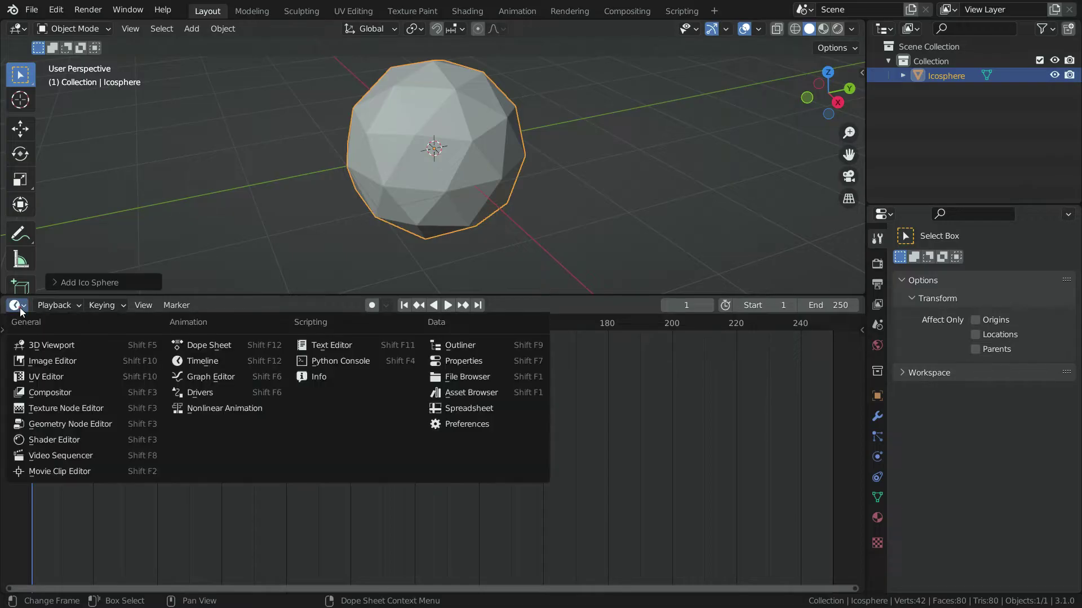
left_click(36, 423)
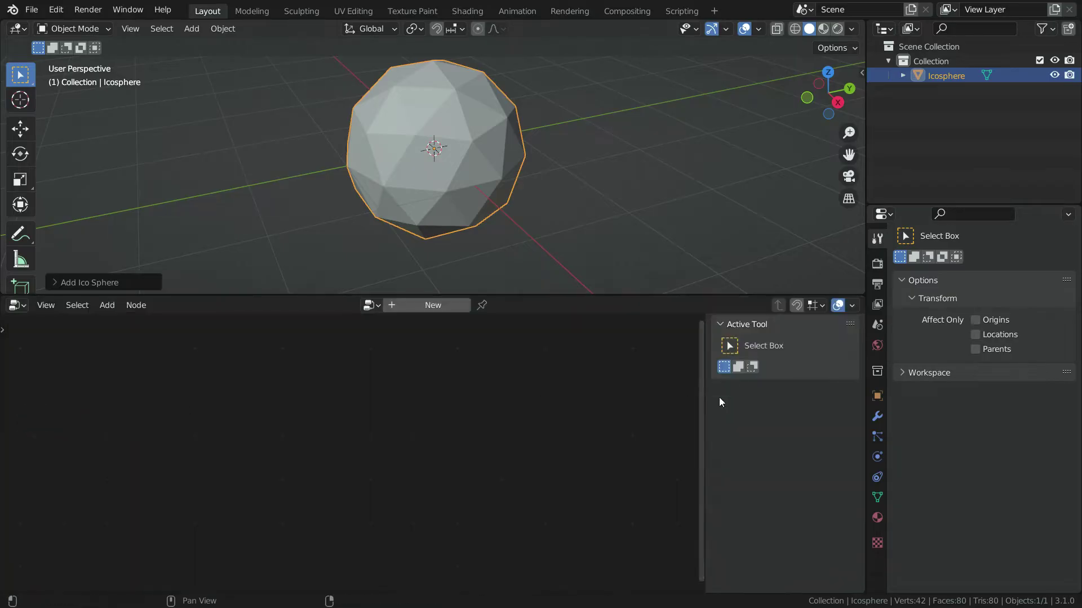
key("n")
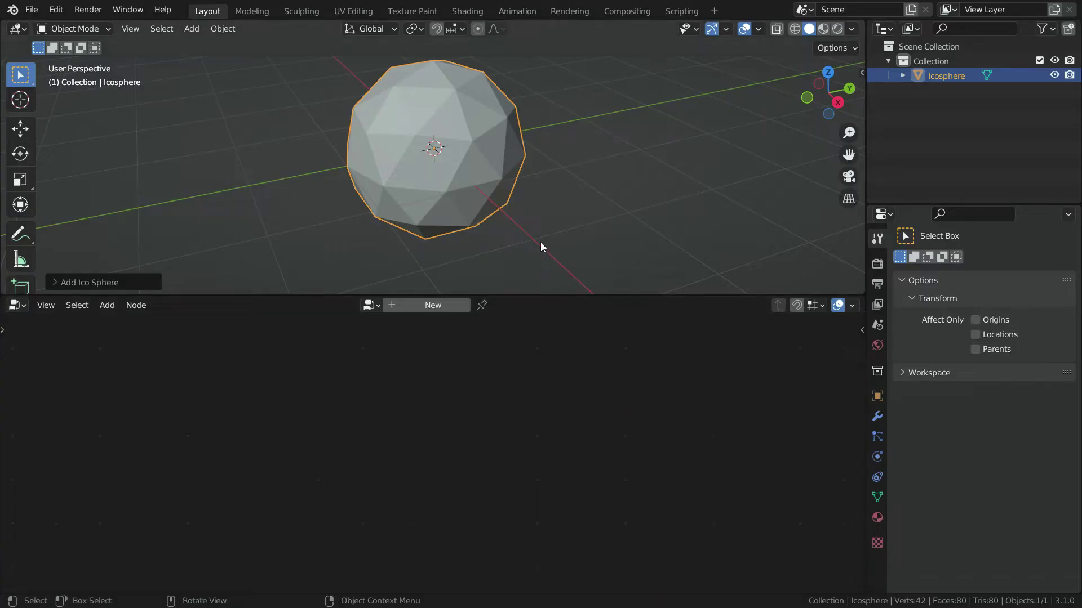
Create a new geometry node tree for the ico sphere, frame its nodes and show the object's modifier settings.
left_click(414, 307)
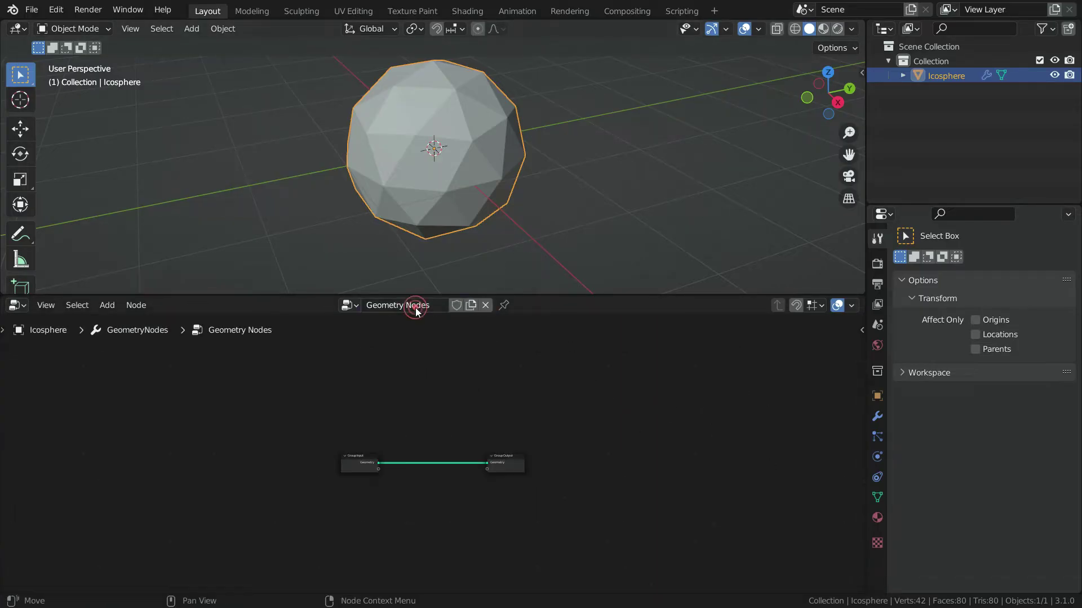
key("Home")
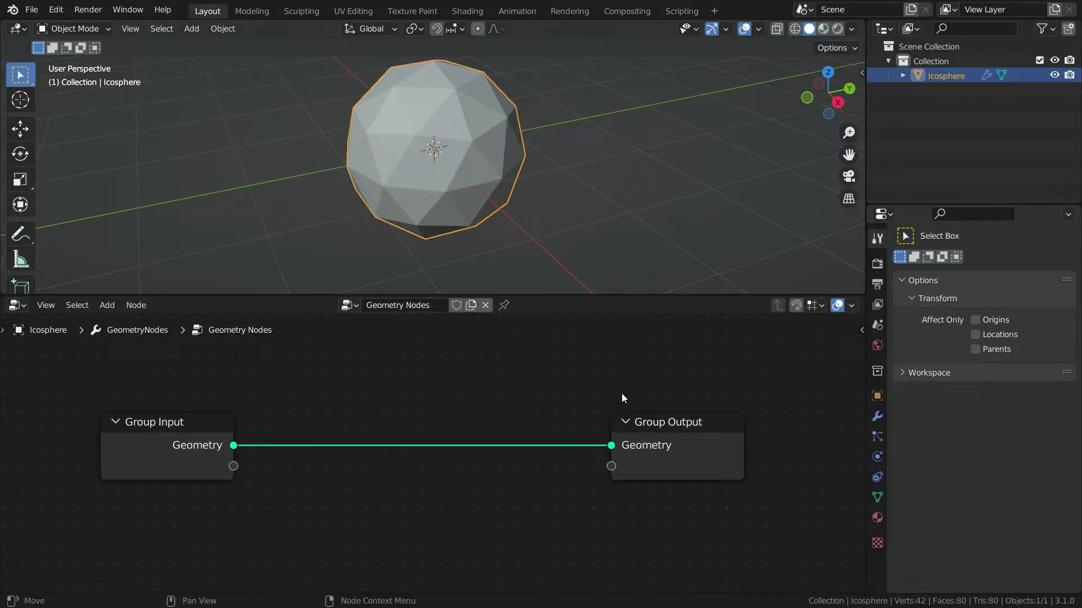
left_click(877, 417)
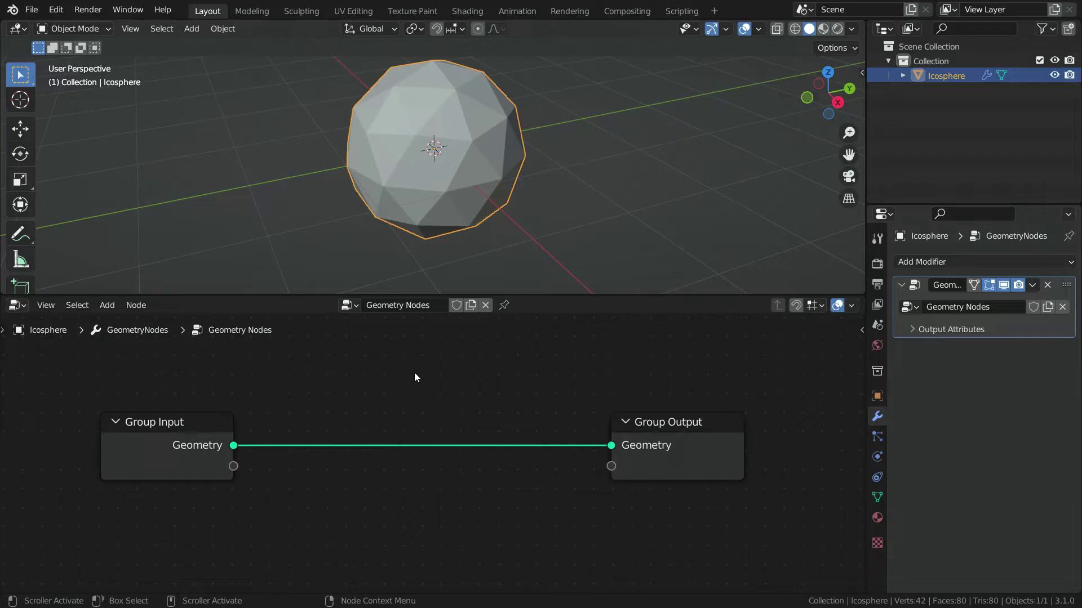
Insert a Mesh to Points node on the link between Group Input and Group Output.
key("shift+a")
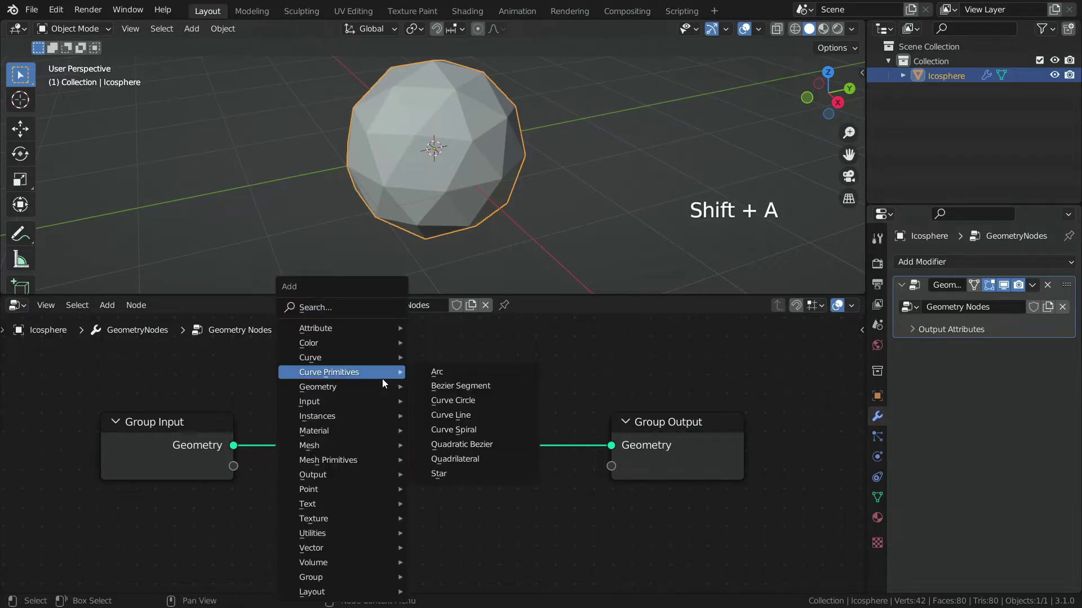
mouse_move(337, 447)
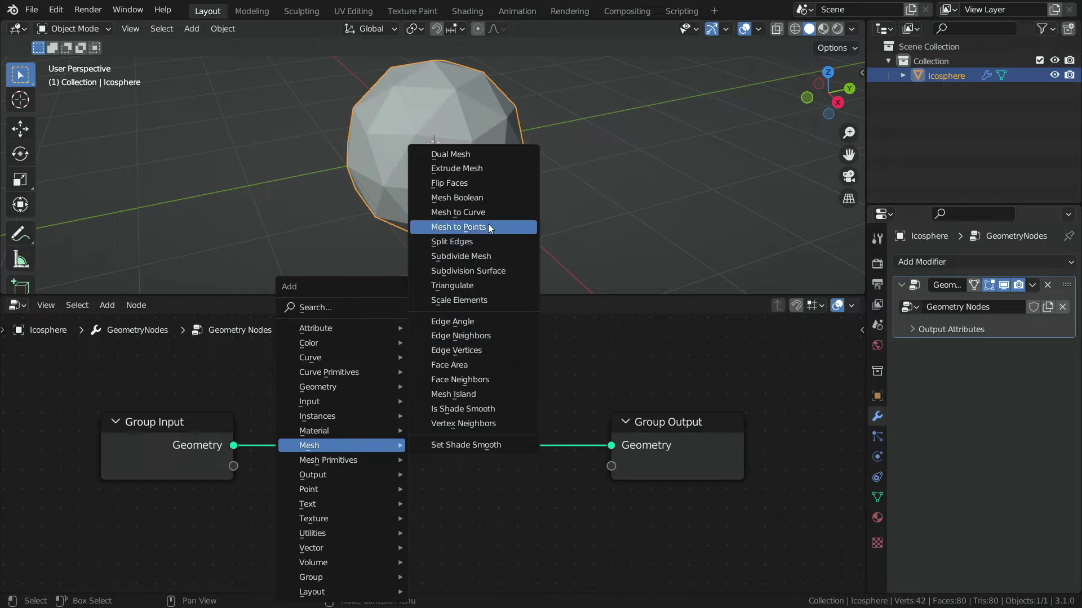
left_click(515, 224)
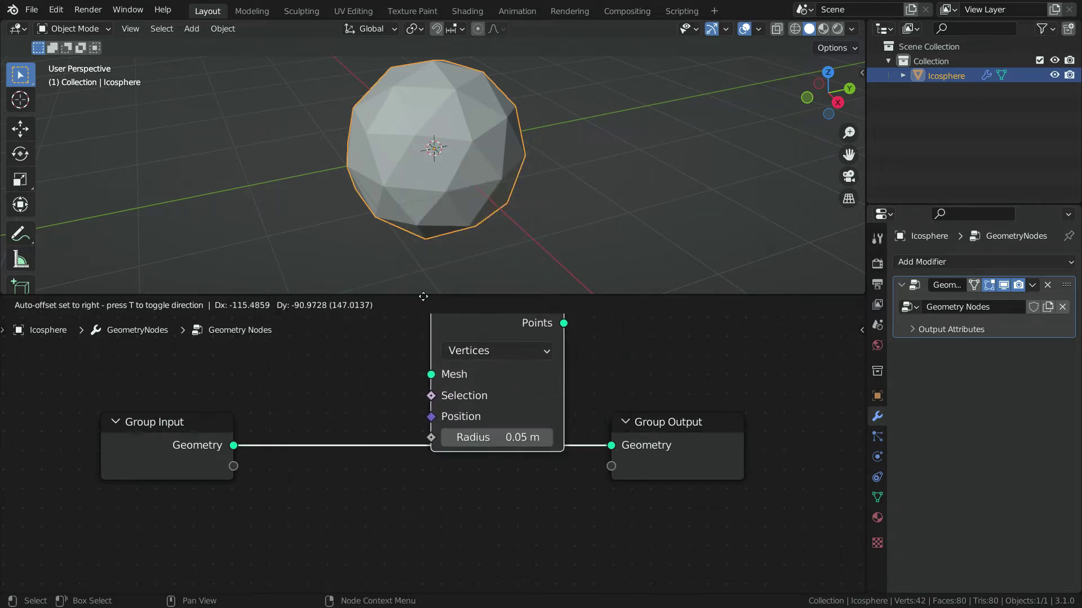
left_click(369, 369)
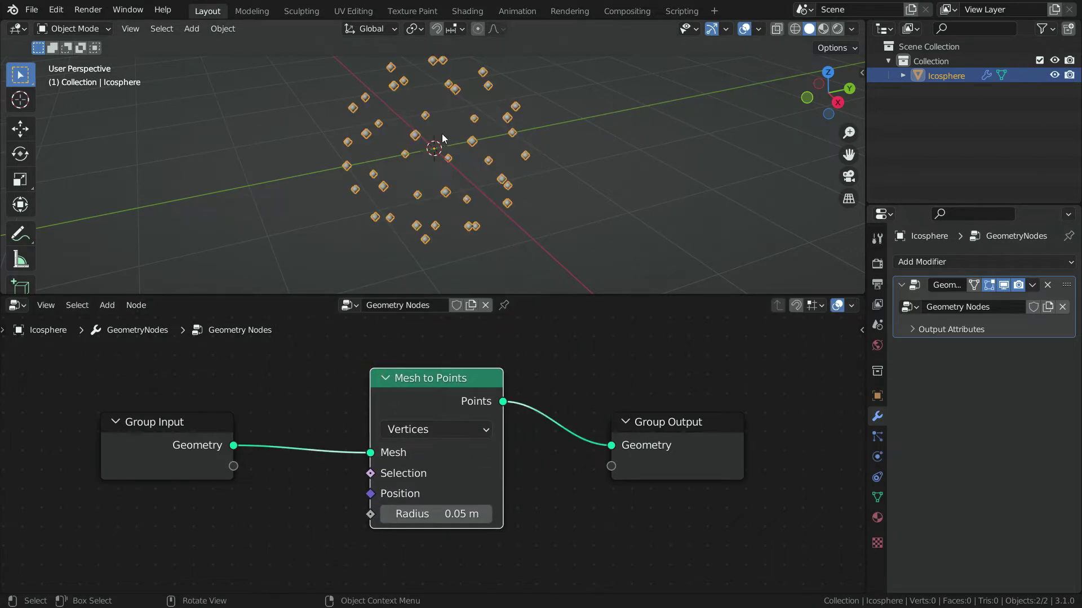
middle_click_drag(437, 153, 603, 145)
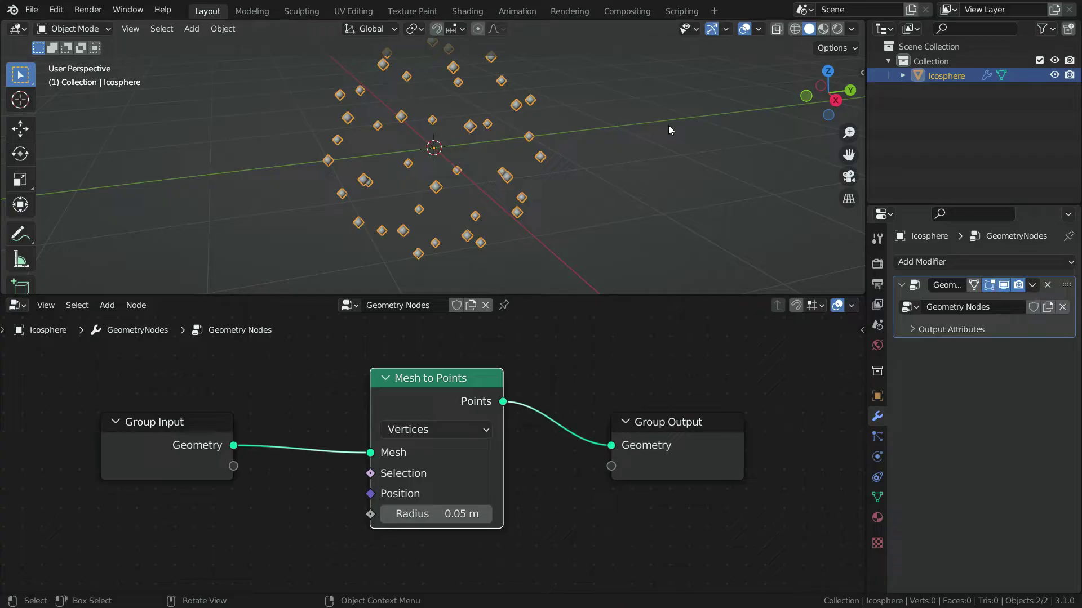
Lower the Mesh to Points node, insert a Join Geometry node between it and Group Output, and space the nodes apart.
scroll(465, 407, "down", 2)
left_click_drag(434, 383, 429, 454)
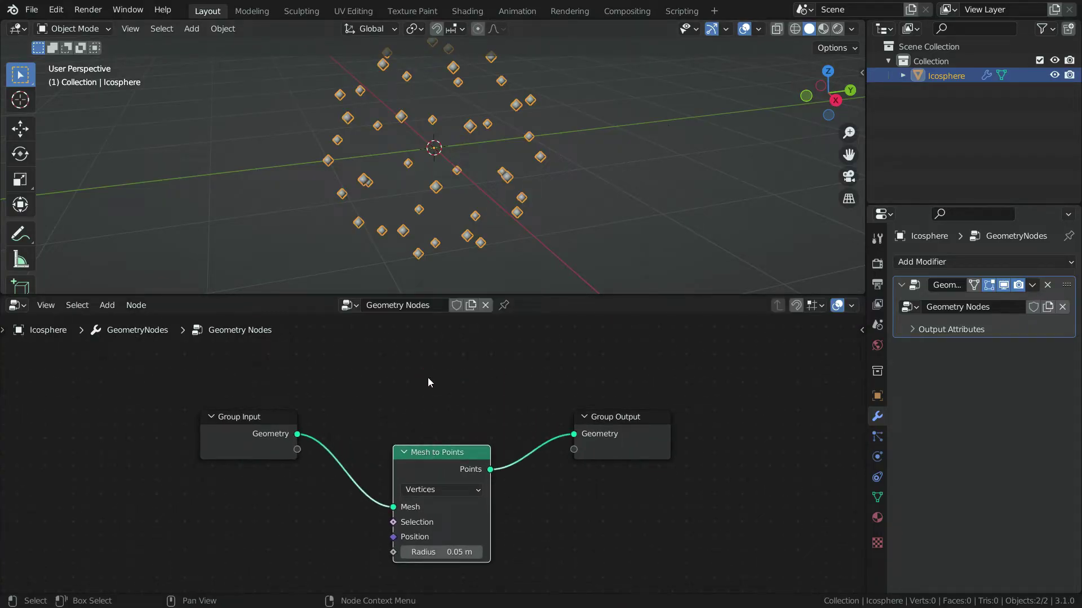
key("shift+a")
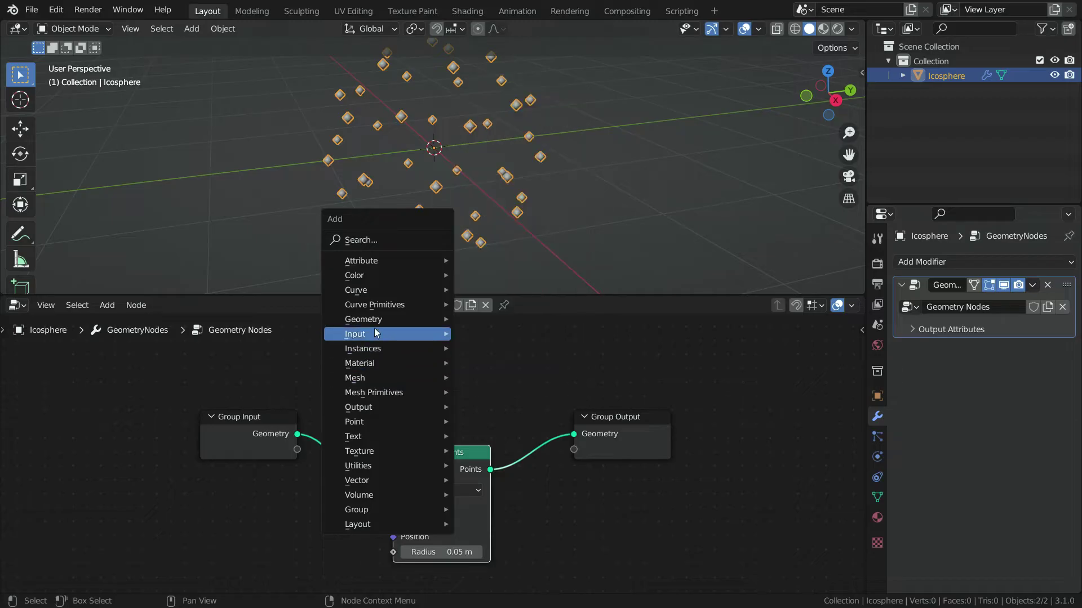
mouse_move(372, 321)
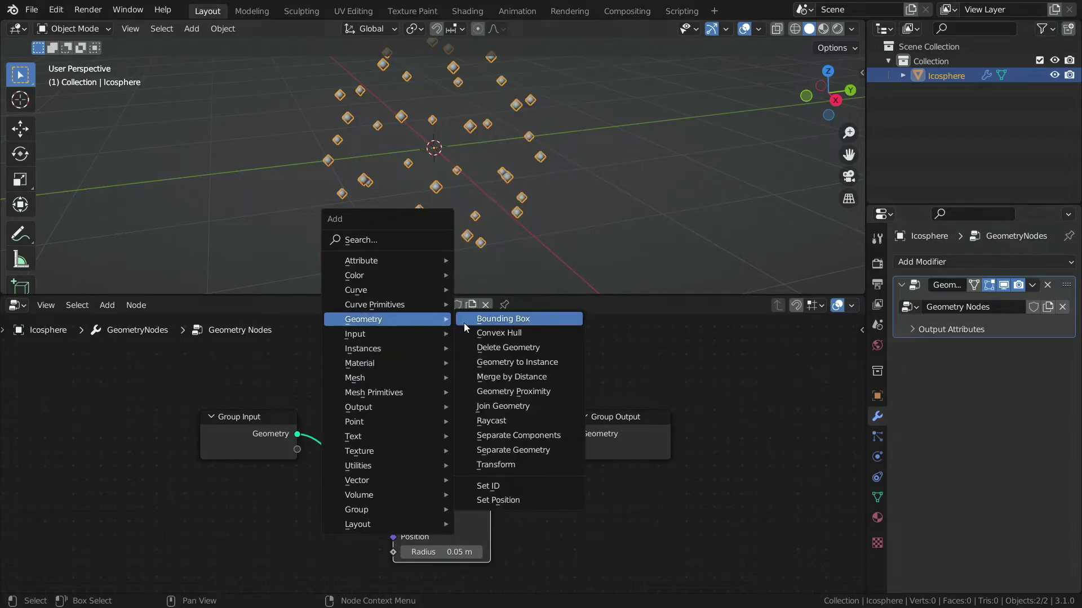
left_click(543, 408)
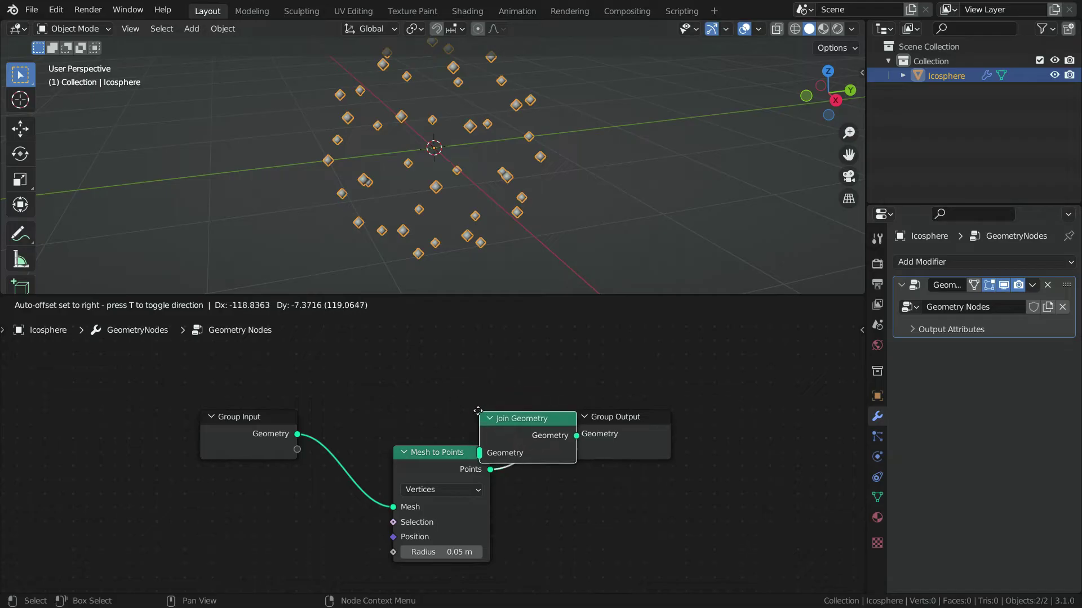
left_click(478, 410)
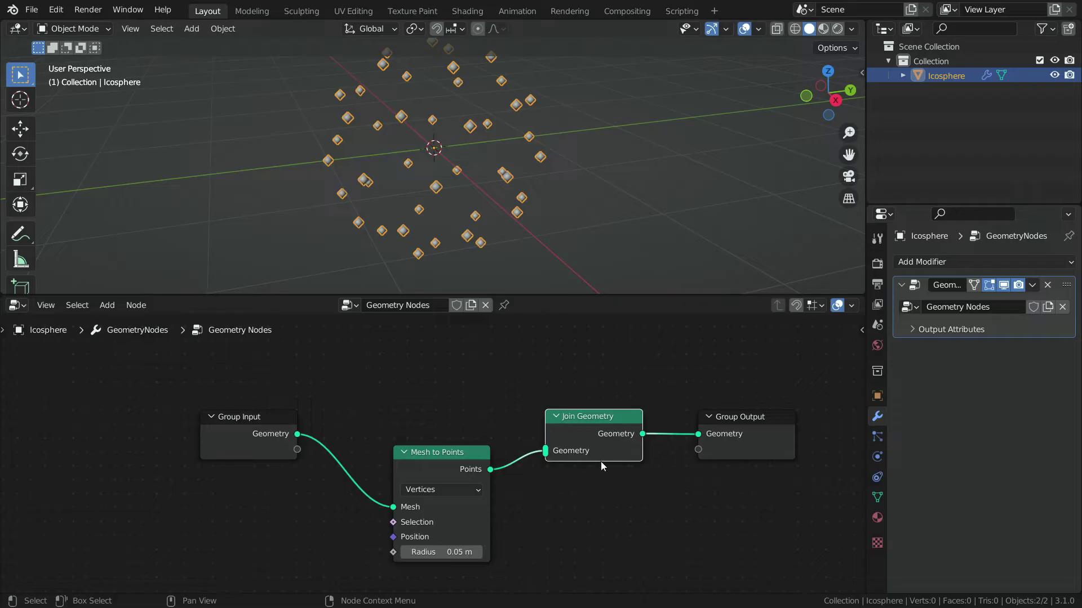
left_click_drag(732, 418, 743, 415)
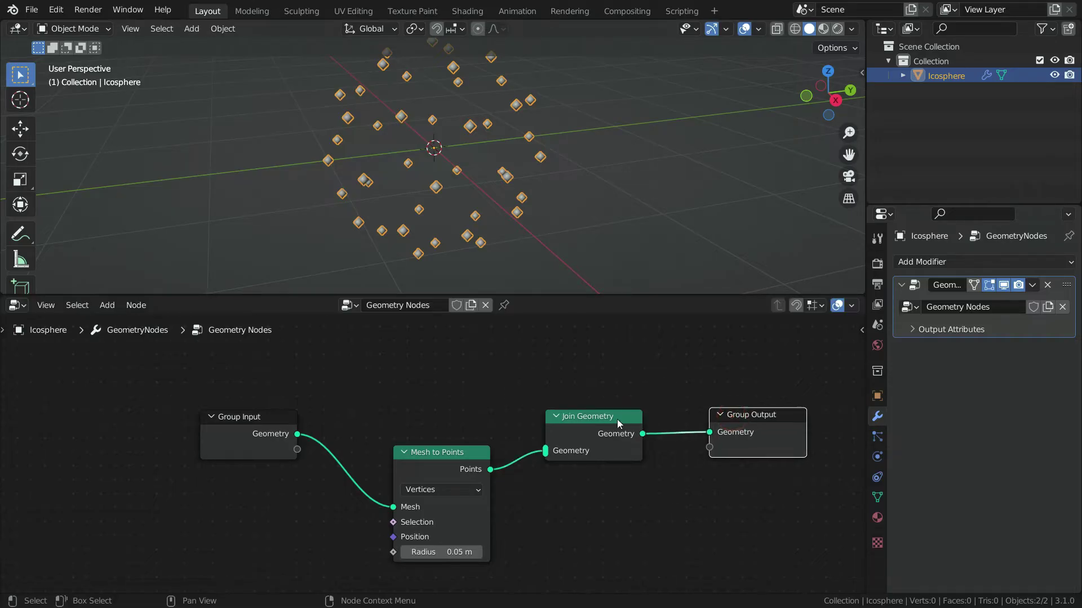
left_click_drag(618, 424, 635, 424)
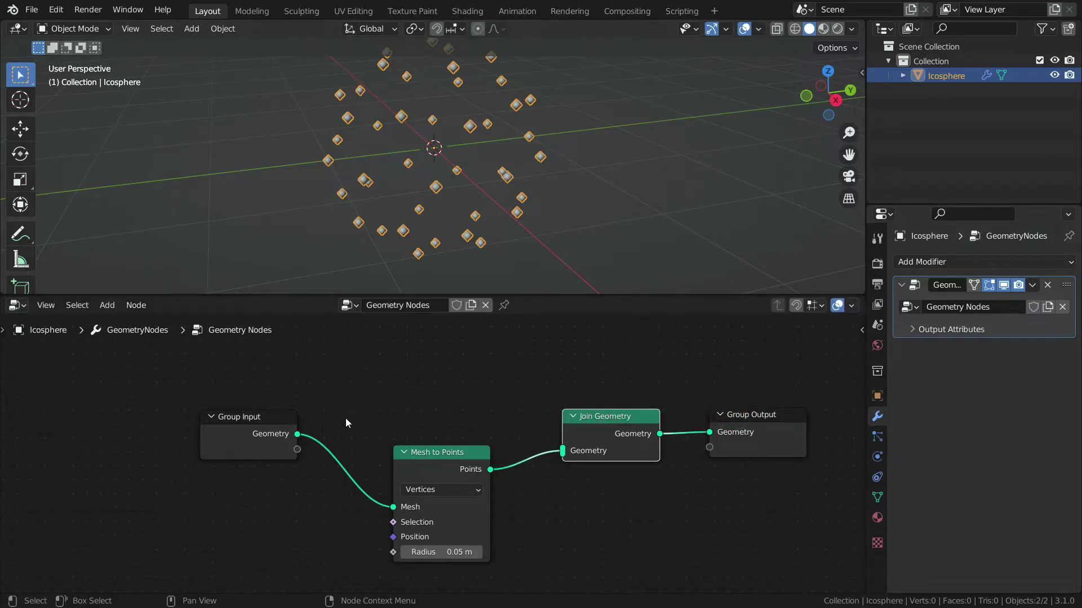
Link the Group Input geometry to Join Geometry as well and rearrange both nodes for a tidy layout.
left_click_drag(297, 434, 560, 447)
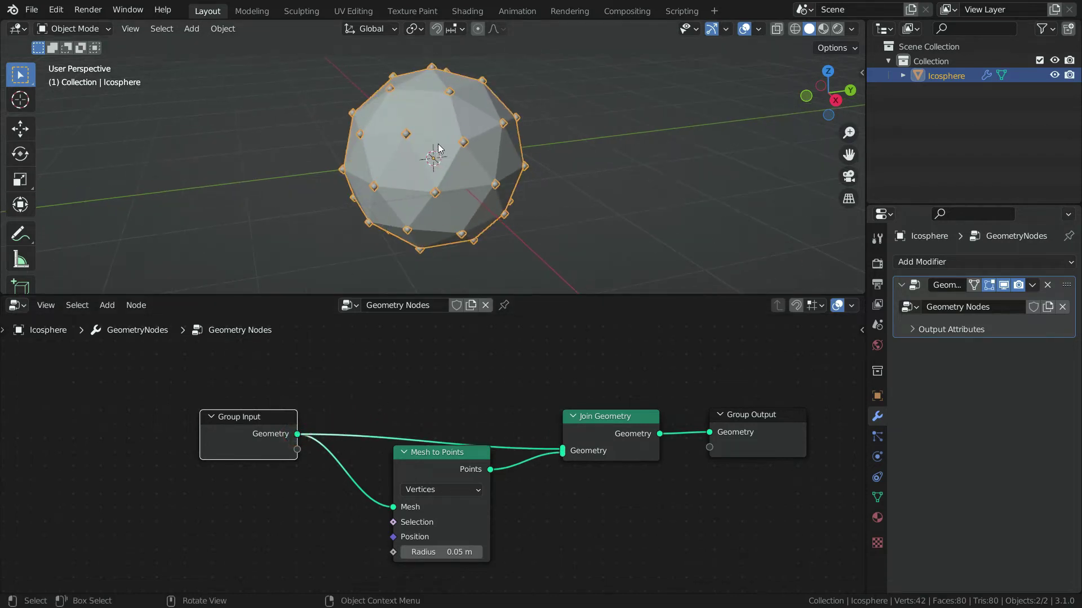
middle_click_drag(439, 148, 459, 138)
left_click_drag(604, 415, 605, 400)
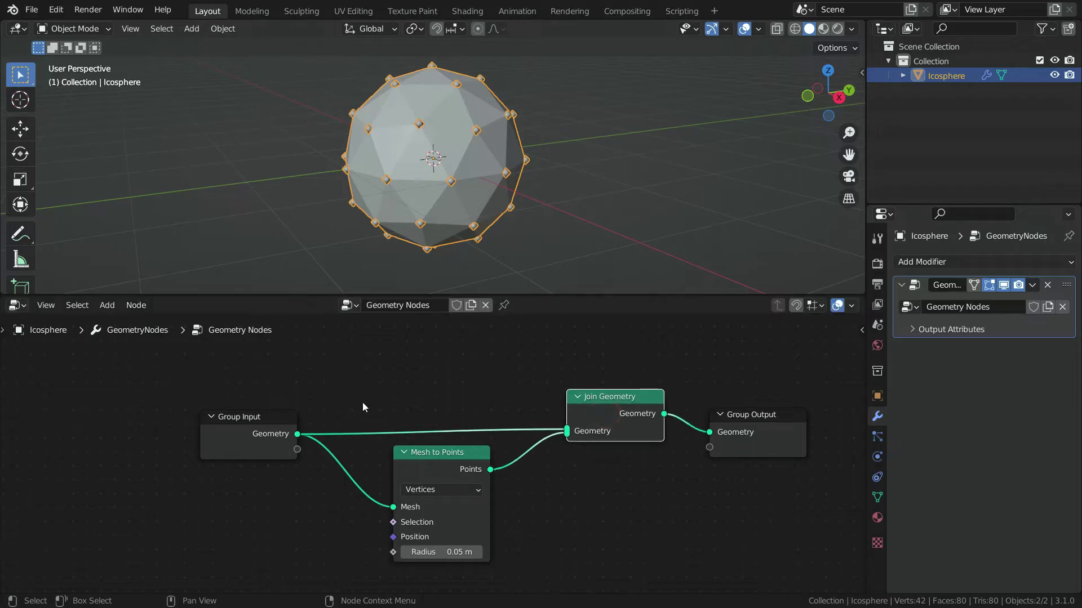
left_click_drag(252, 418, 259, 411)
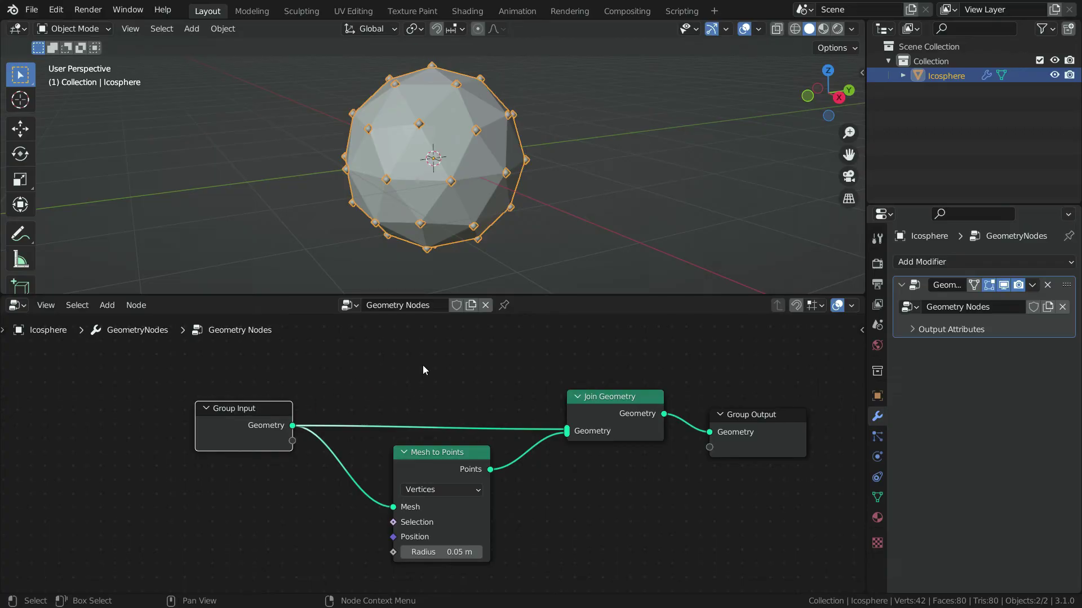
Set the Mesh to Points mode to Faces.
middle_click_drag(462, 180, 415, 164)
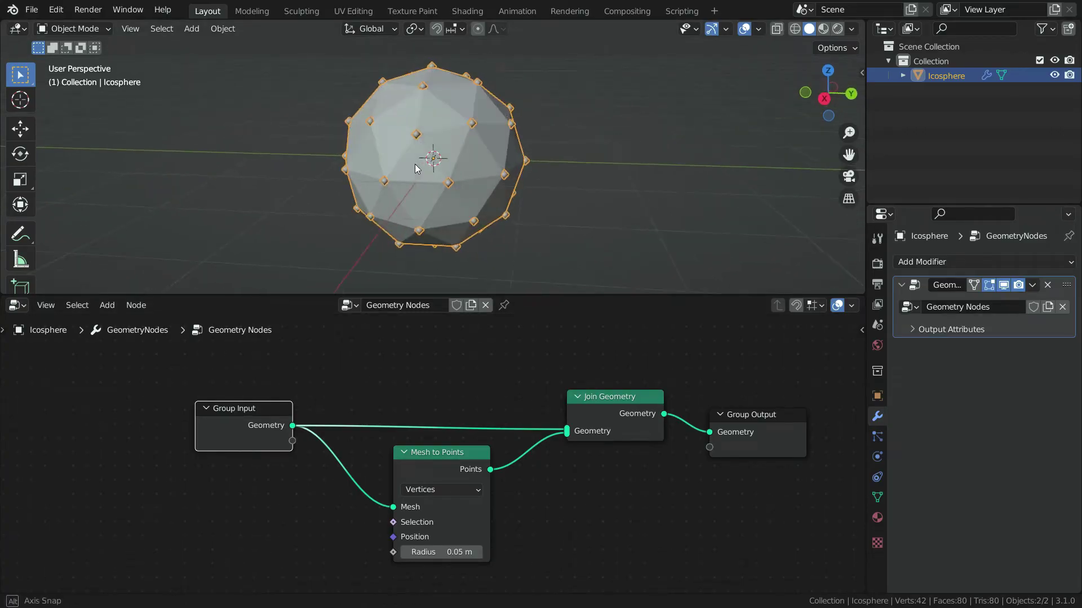
scroll(451, 538, "up", 3)
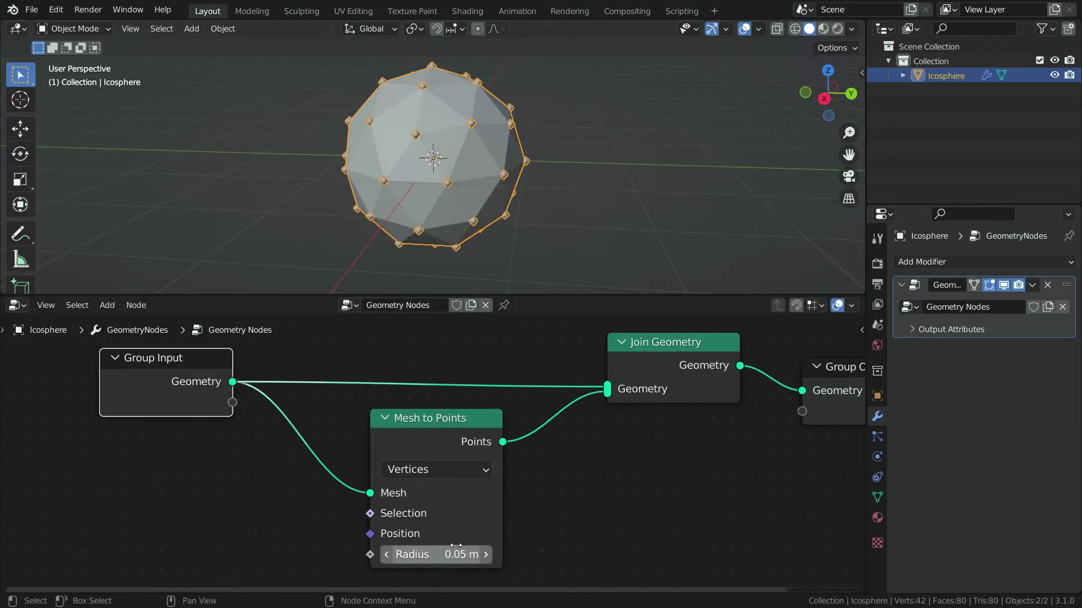
left_click(454, 465)
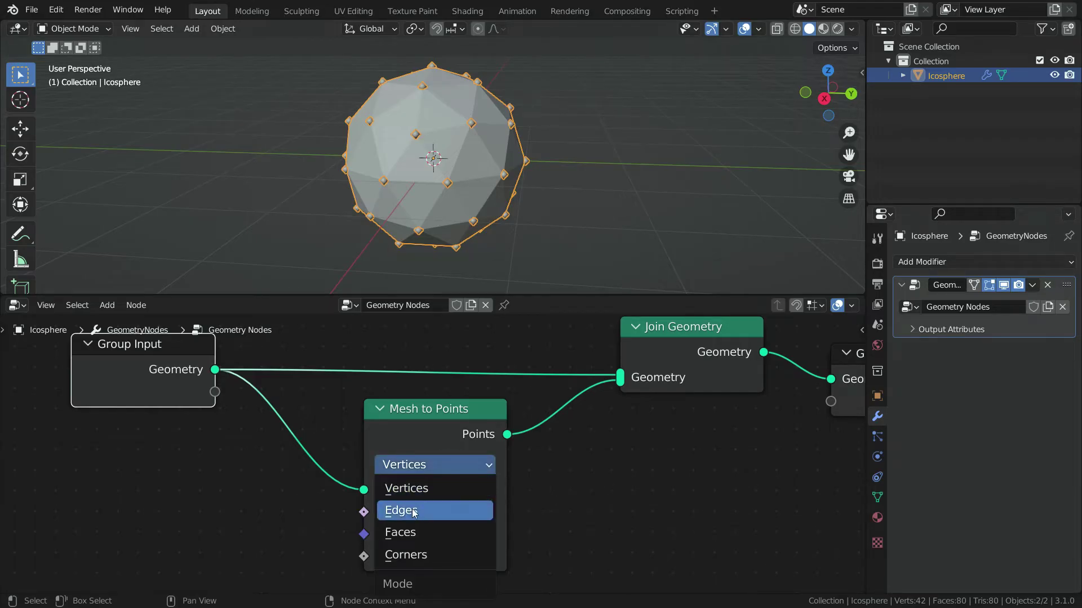
left_click(427, 532)
middle_click_drag(445, 149, 582, 140)
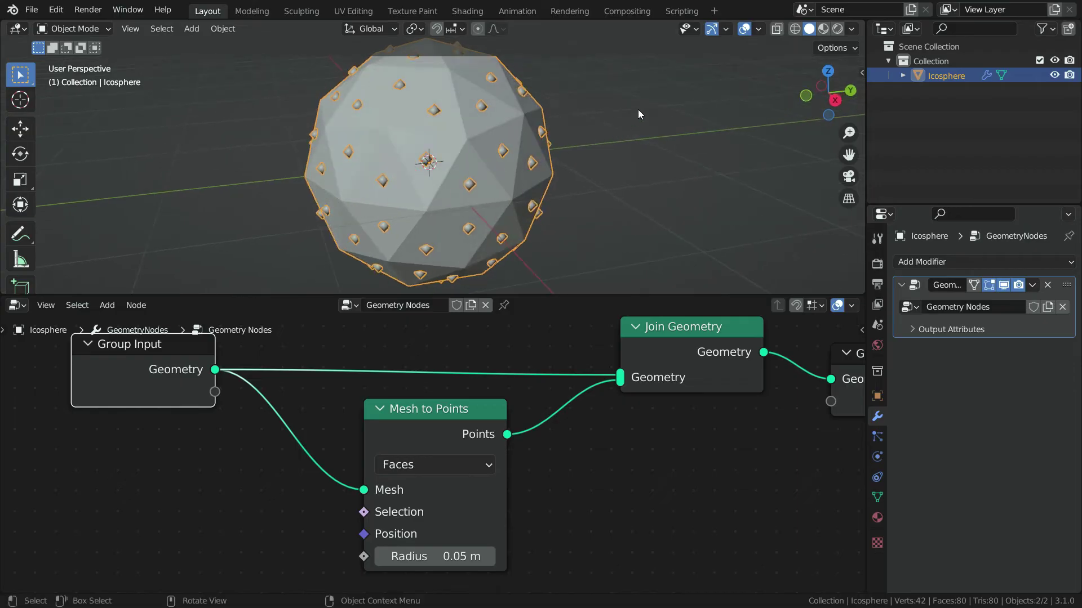
Move the Join Geometry and Group Output nodes together farther away from Mesh to Points to make room.
scroll(237, 451, "down", 3)
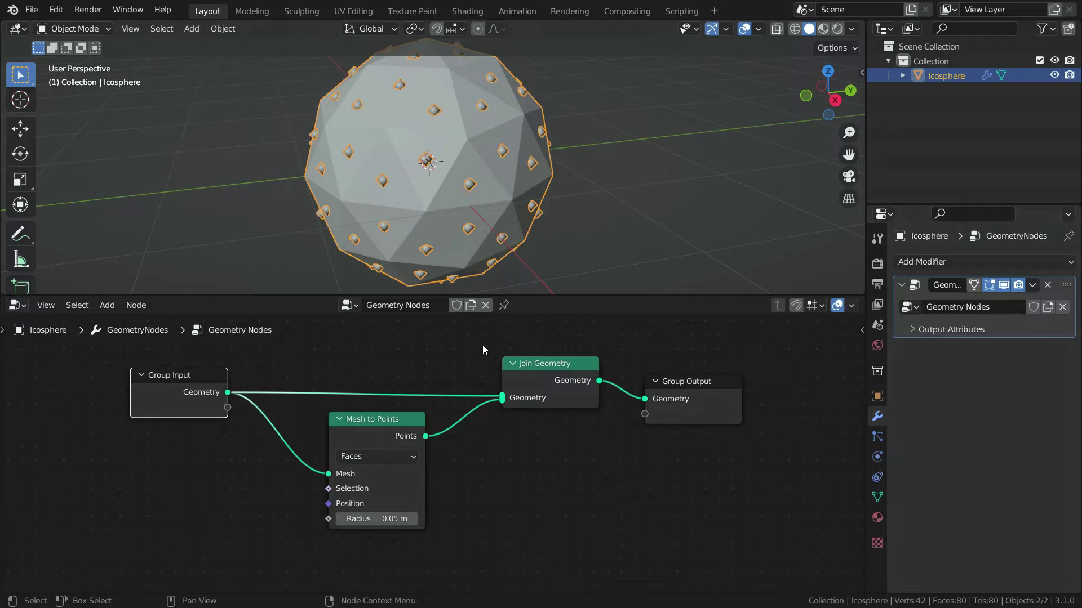
left_click_drag(482, 344, 753, 482)
left_click_drag(569, 376, 658, 356)
Insert an Instance on Points node between Mesh to Points and Join Geometry, placing it lower than both nodes.
scroll(535, 450, "up", 1)
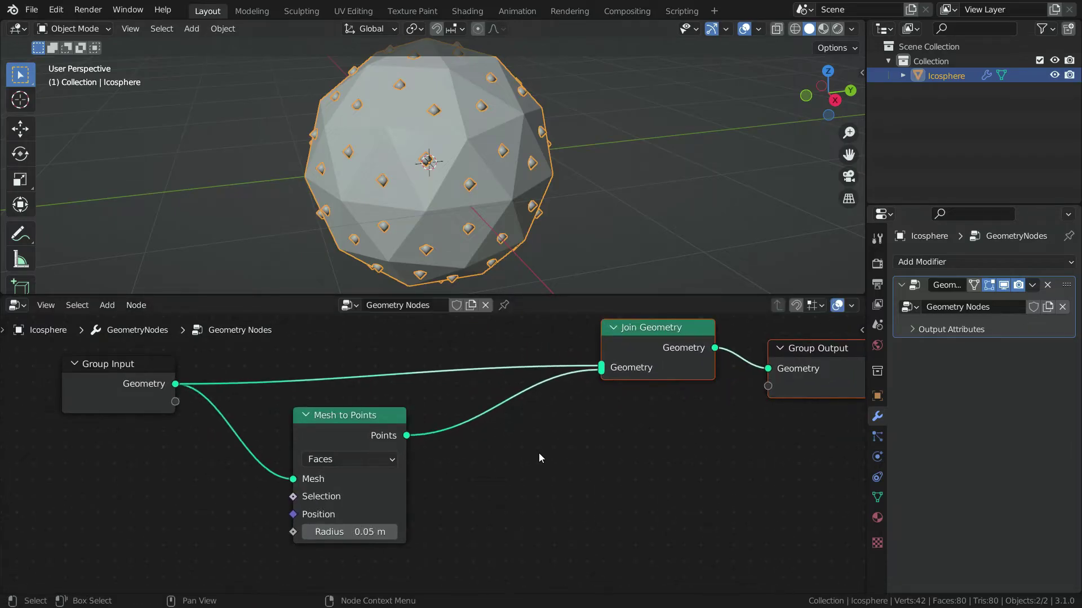
scroll(538, 453, "up", 1)
key("shift+a")
mouse_move(532, 446)
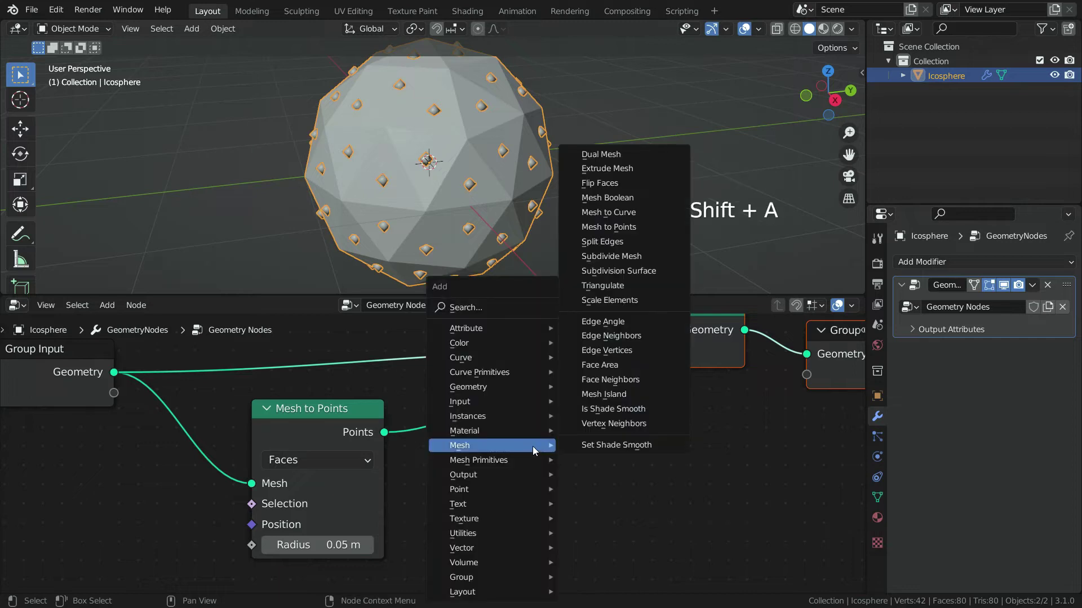
mouse_move(505, 415)
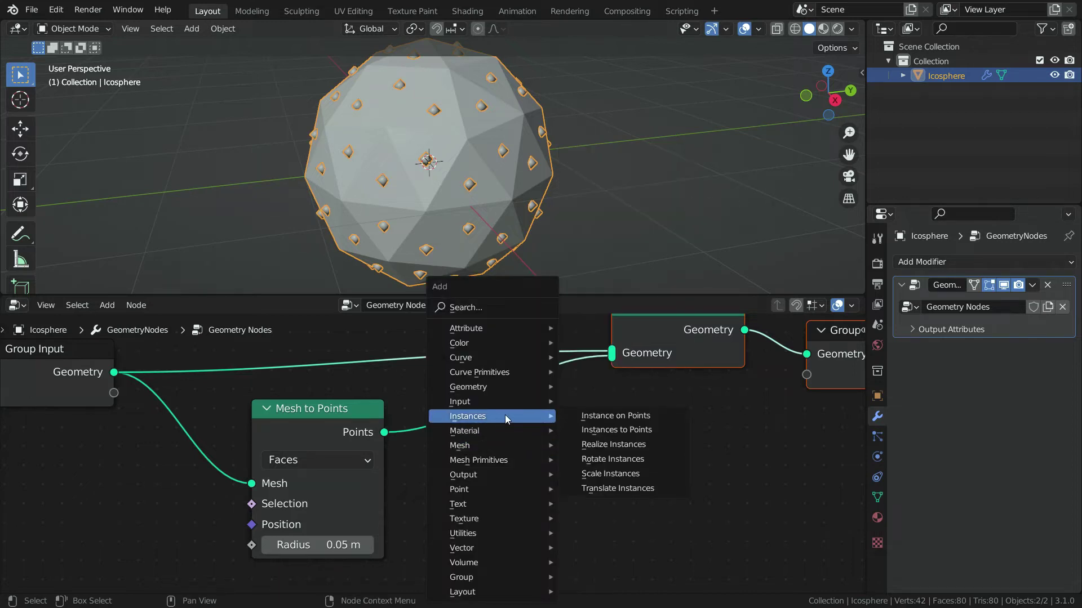
left_click(624, 414)
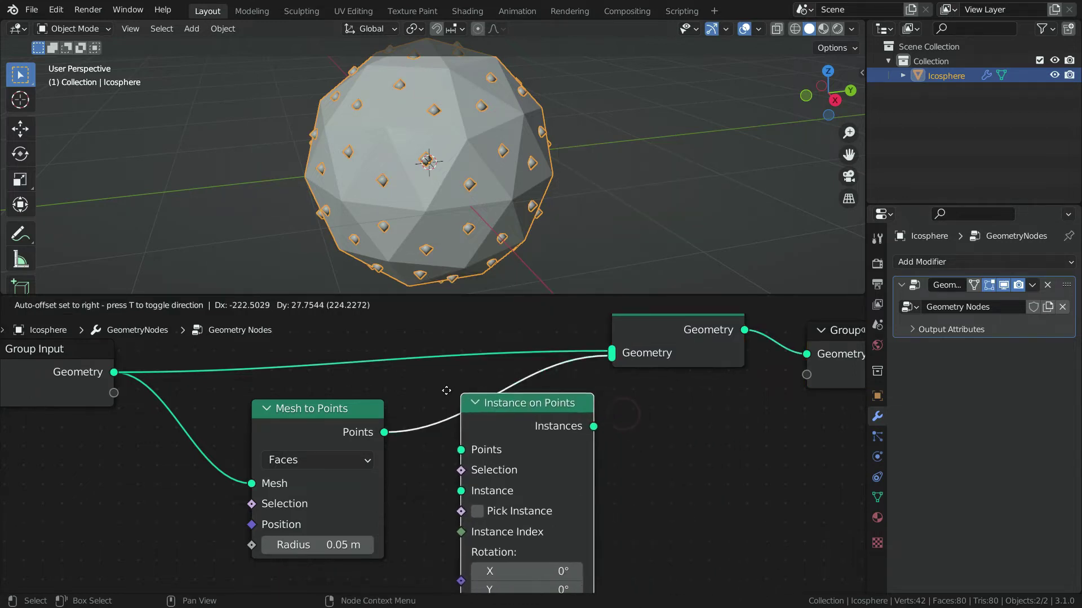
left_click(429, 383)
scroll(507, 389, "down", 6)
left_click_drag(517, 385, 541, 418)
scroll(512, 434, "down", 4)
scroll(530, 353, "up", 2)
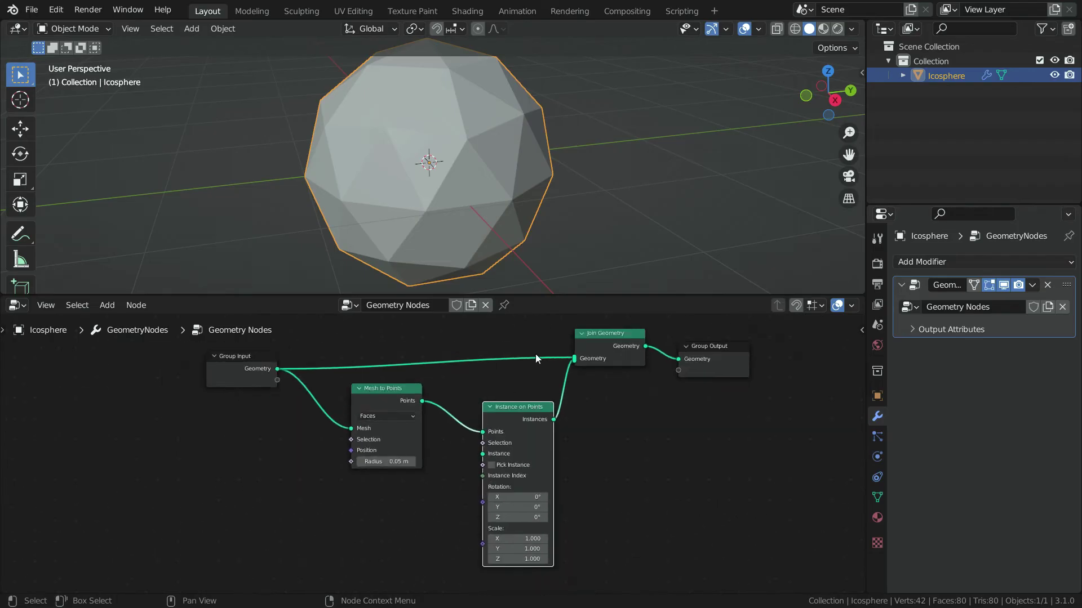
Add a cone mesh to the scene and move it along the Y axis, well clear of the ico sphere.
scroll(440, 111, "down", 4)
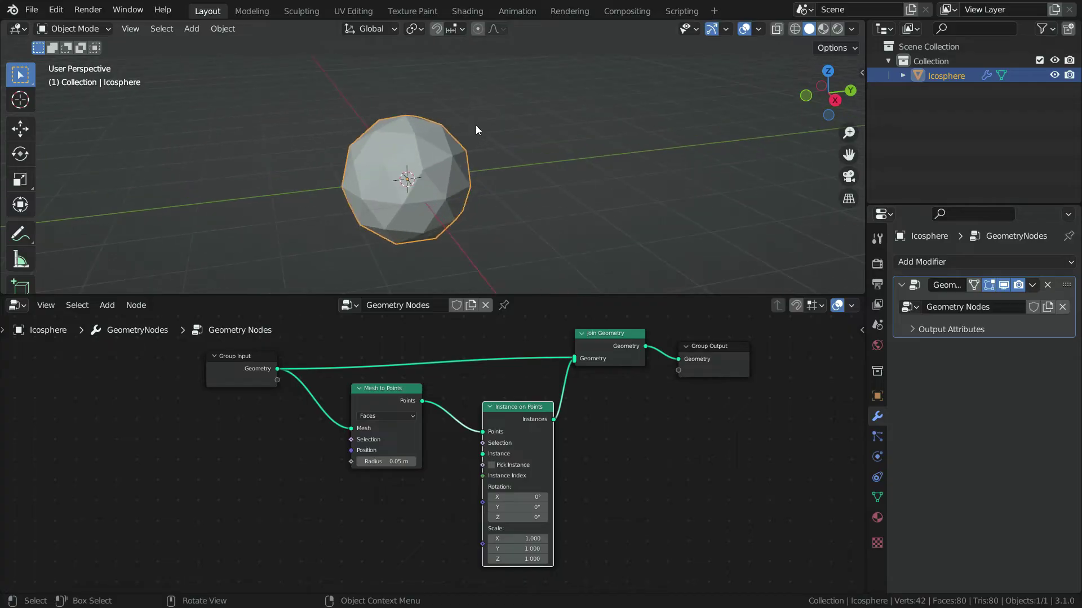
key("shift+a")
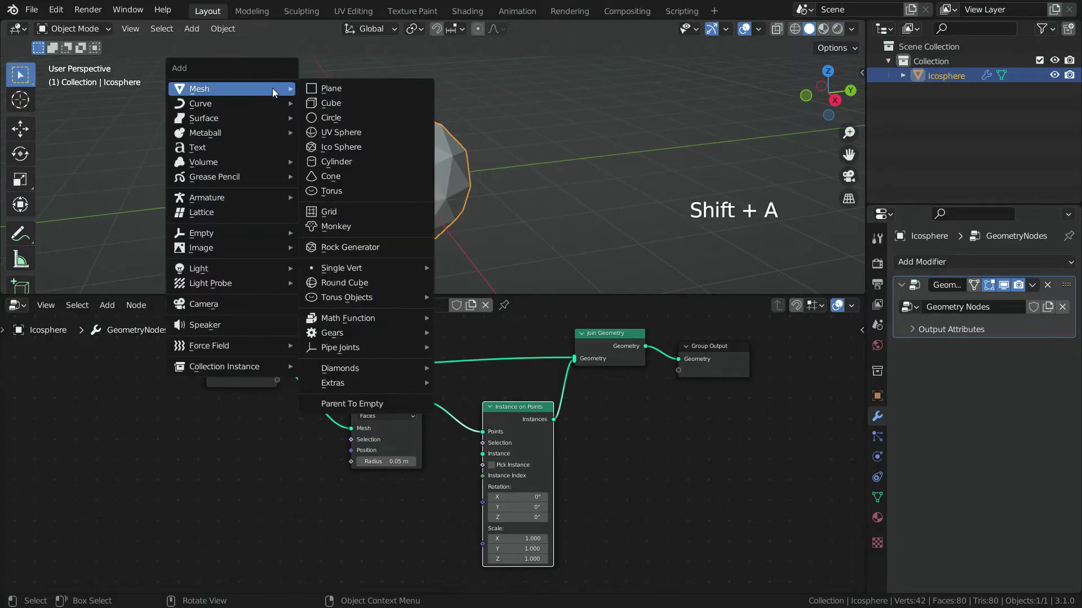
left_click(361, 178)
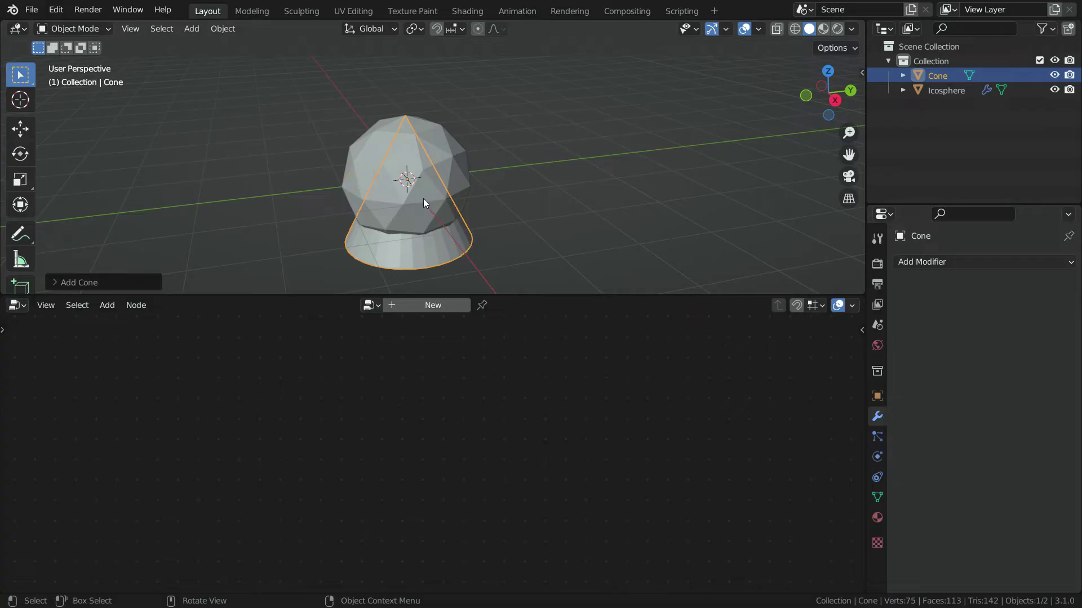
key("g")
key("y")
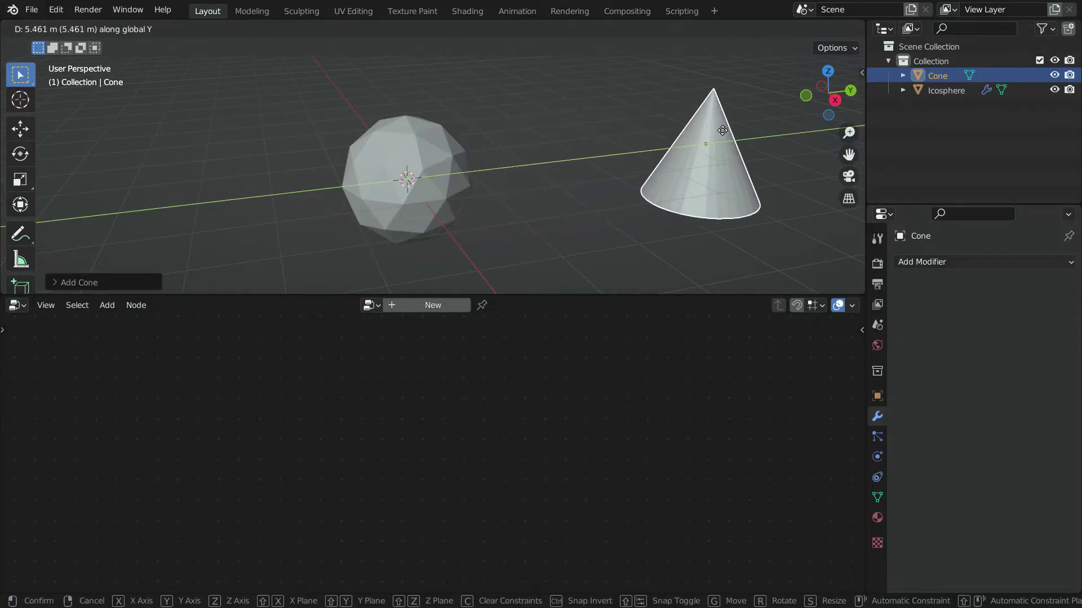
left_click(737, 128)
scroll(411, 215, "down", 3)
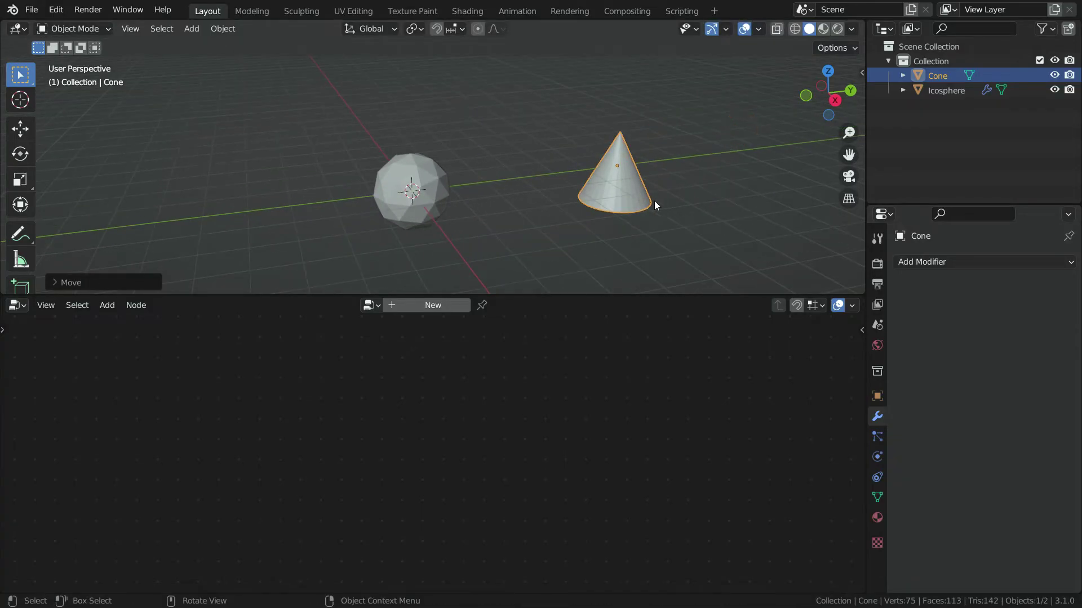
Scale the cone down to a small spike and apply its scale.
scroll(644, 197, "up", 4)
scroll(644, 200, "down", 2)
key("s")
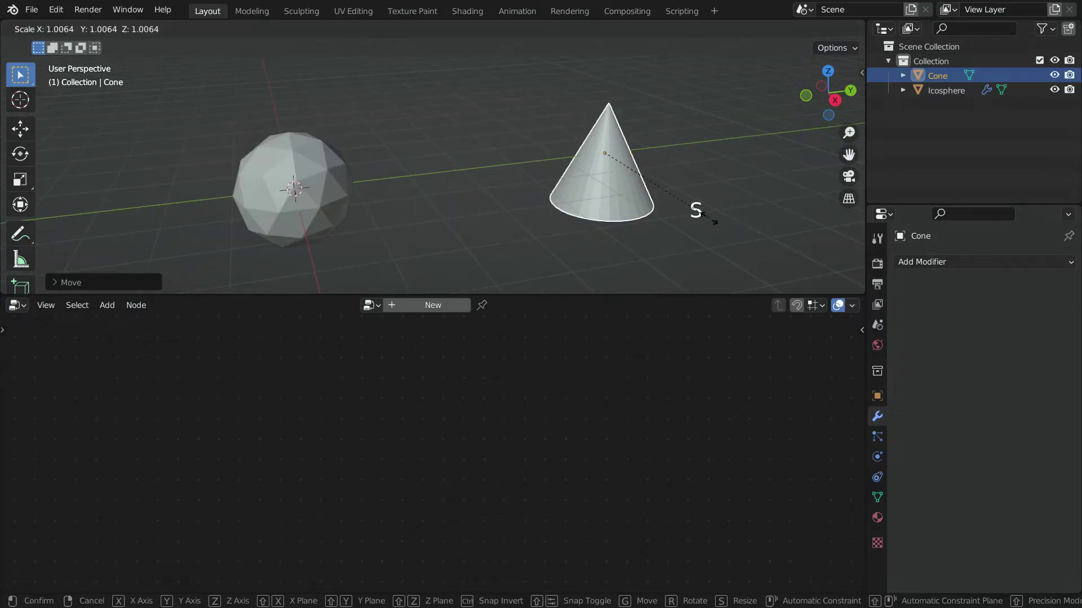
left_click(616, 170)
scroll(608, 157, "up", 3)
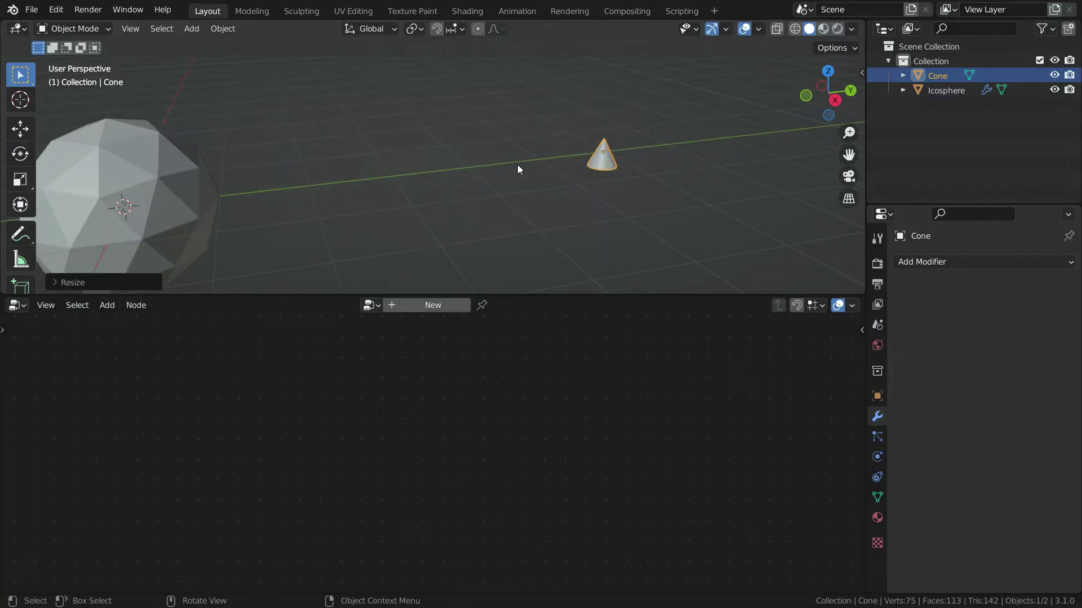
key("ctrl+a")
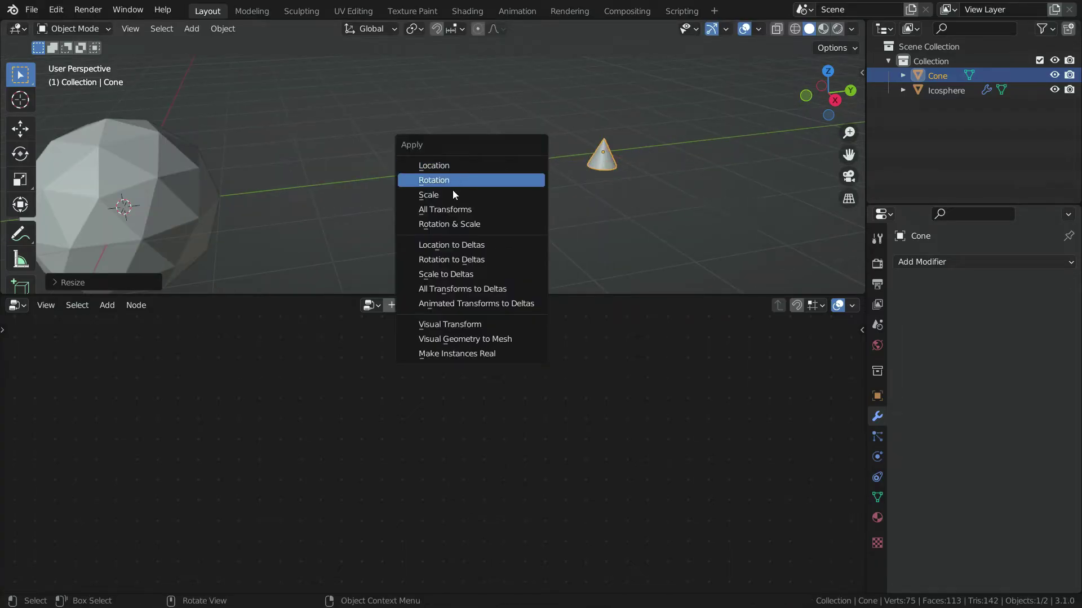
left_click(472, 193)
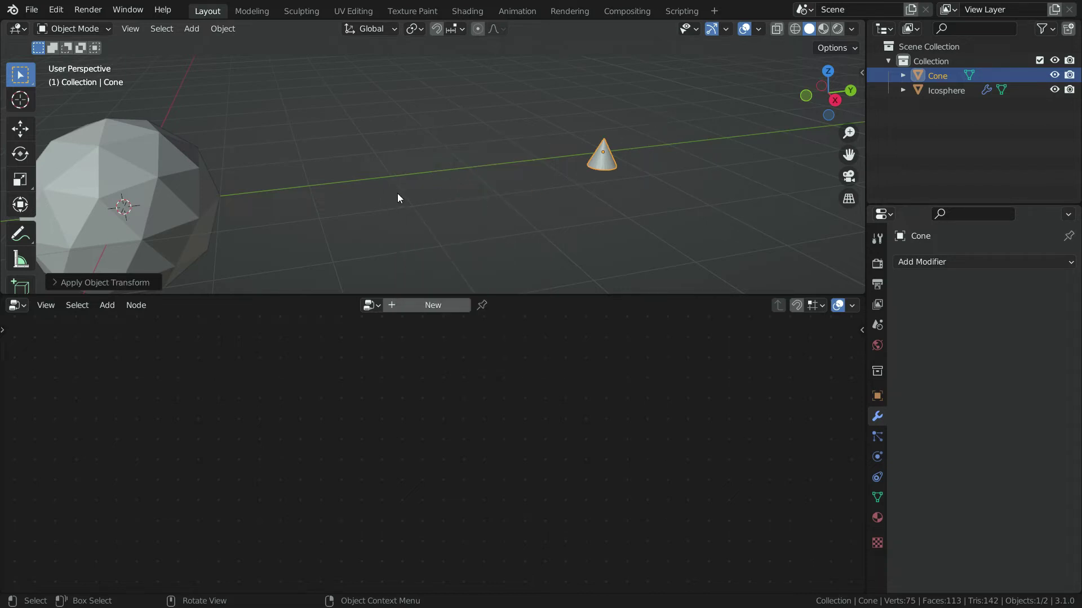
Add an Object Info node below Mesh to Points in the ico sphere's node tree.
scroll(397, 194, "down", 4)
left_click(284, 184)
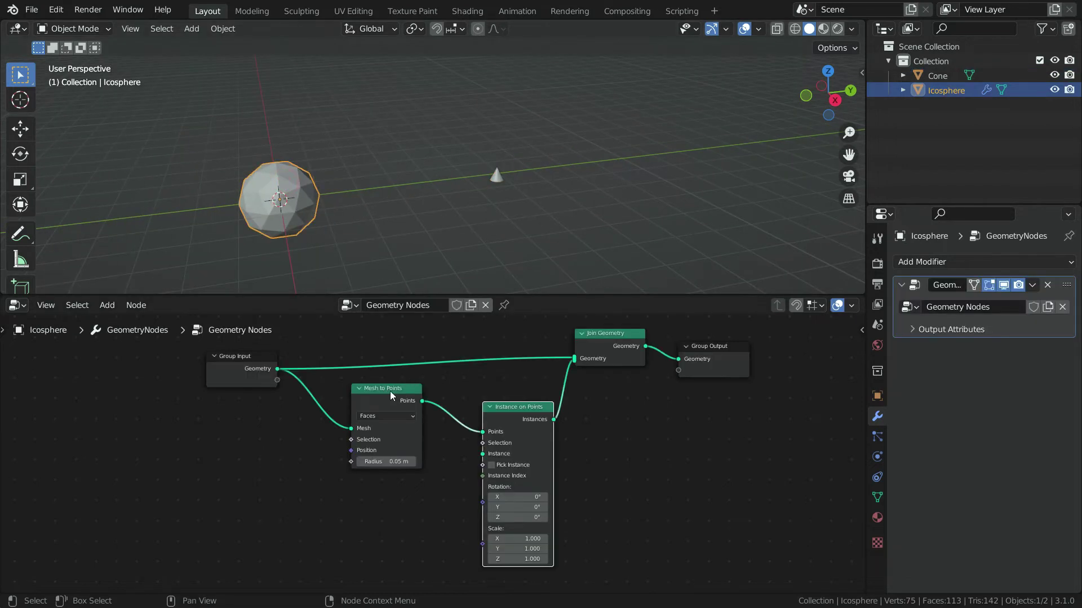
scroll(290, 493, "down", 2)
scroll(327, 473, "up", 2)
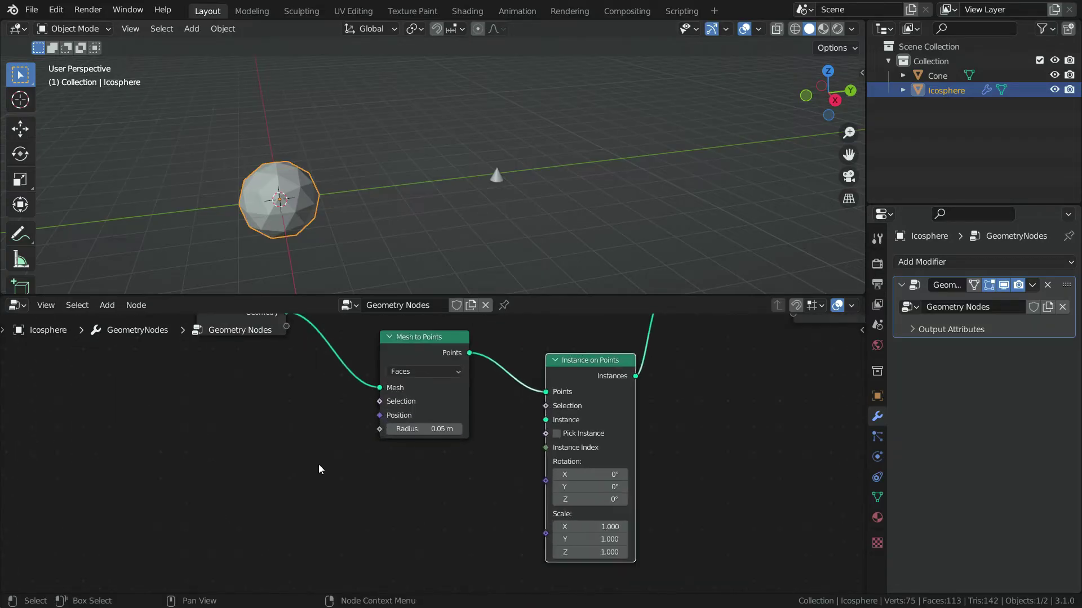
key("shift+a")
mouse_move(216, 432)
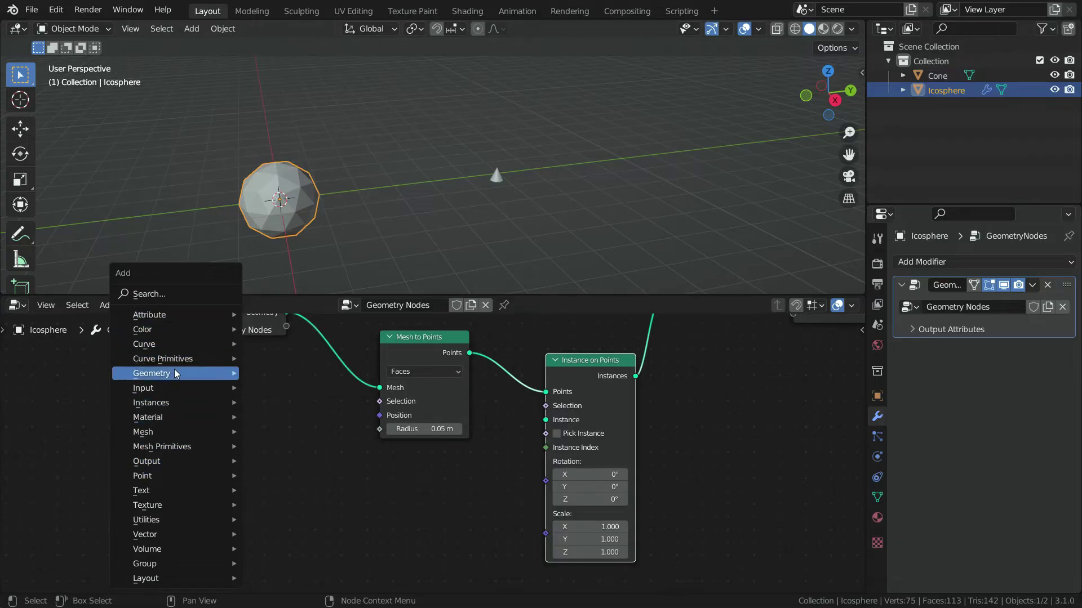
mouse_move(170, 388)
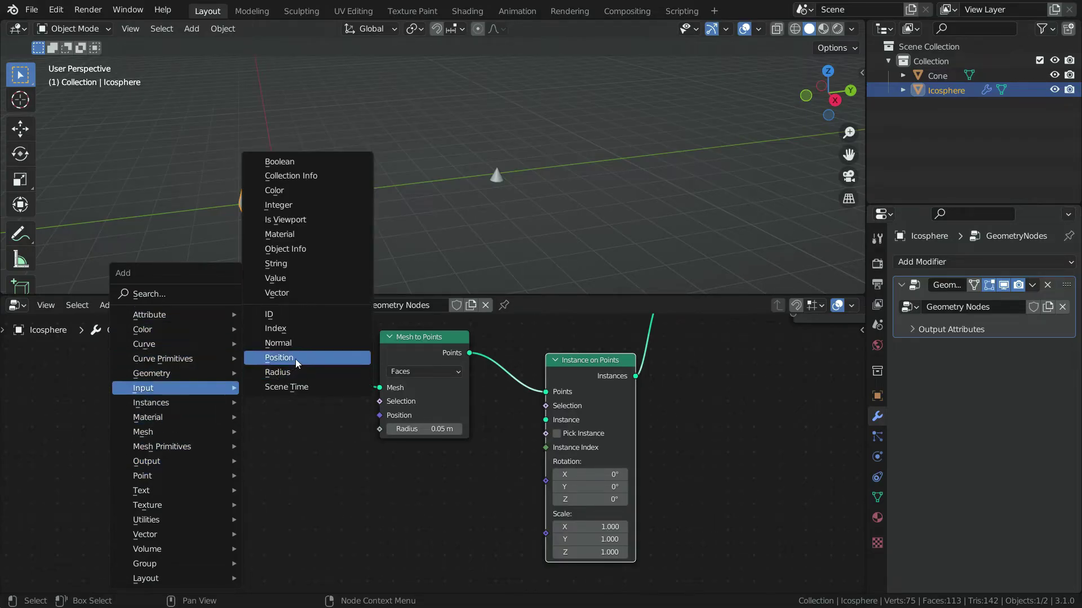
left_click(309, 248)
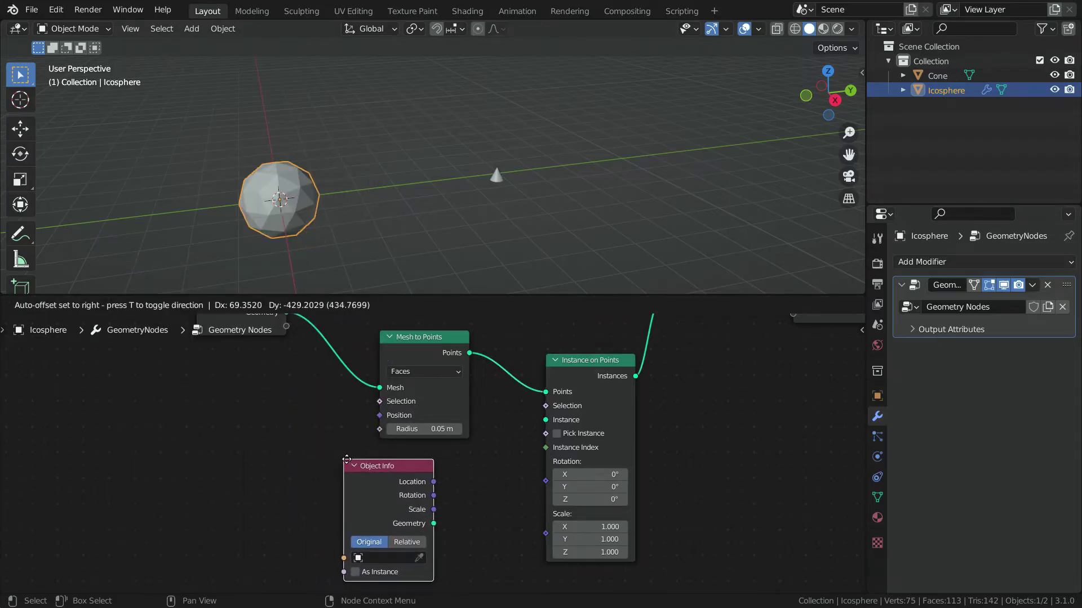
left_click(359, 458)
scroll(471, 549, "up", 3)
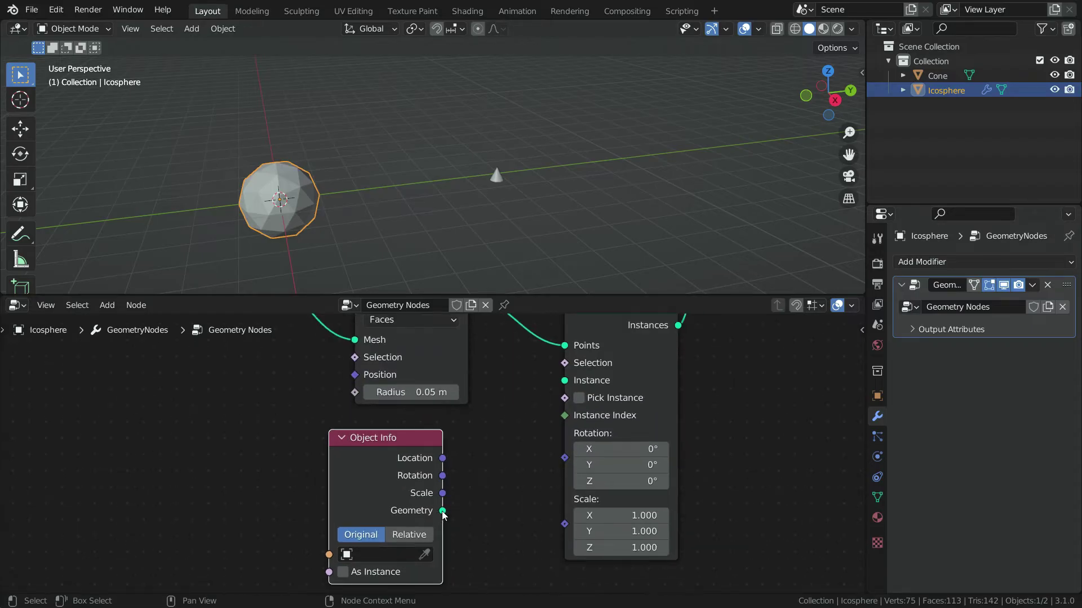
Link the Object Info geometry to the Instance input of Instance on Points and set its object to Cone.
left_click_drag(442, 511, 564, 381)
scroll(435, 518, "up", 1)
scroll(422, 550, "up", 1)
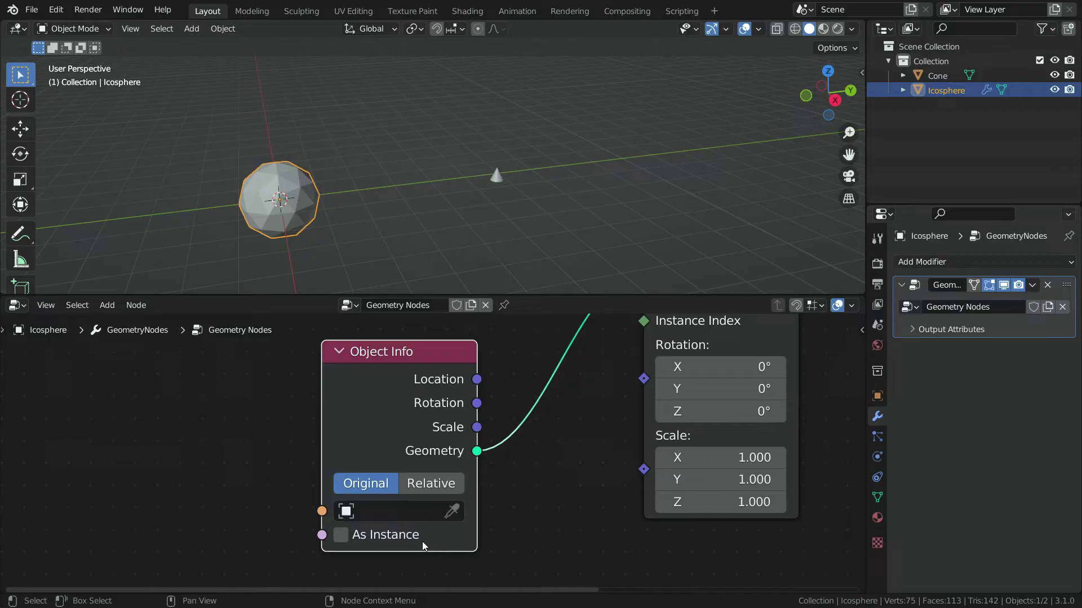
left_click(349, 512)
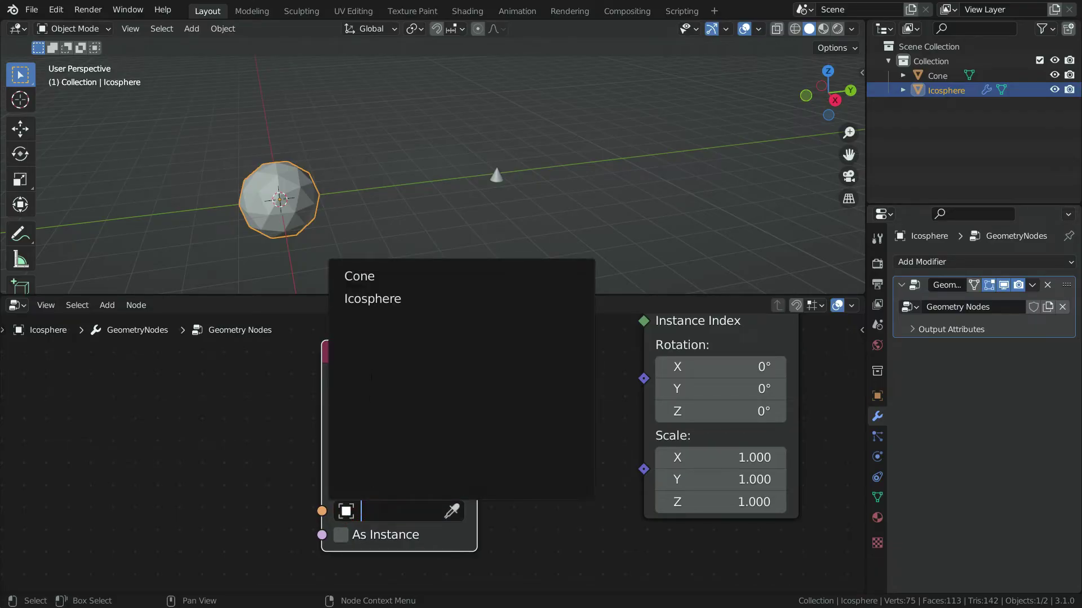
left_click(388, 275)
middle_click_drag(242, 196, 312, 187)
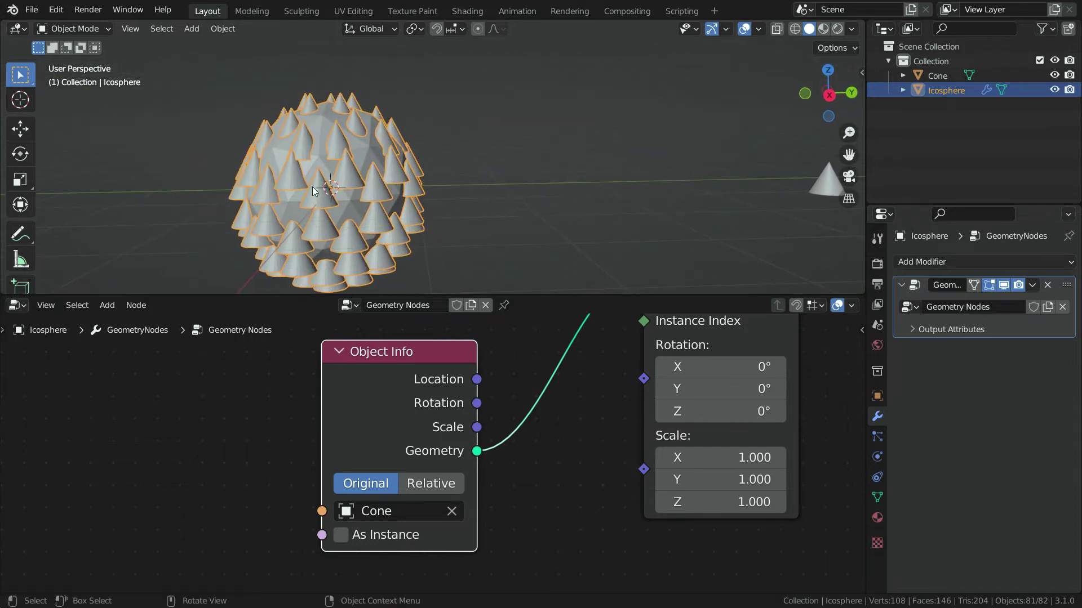
Add a Normal input node directly below the Object Info node.
scroll(229, 422, "down", 3)
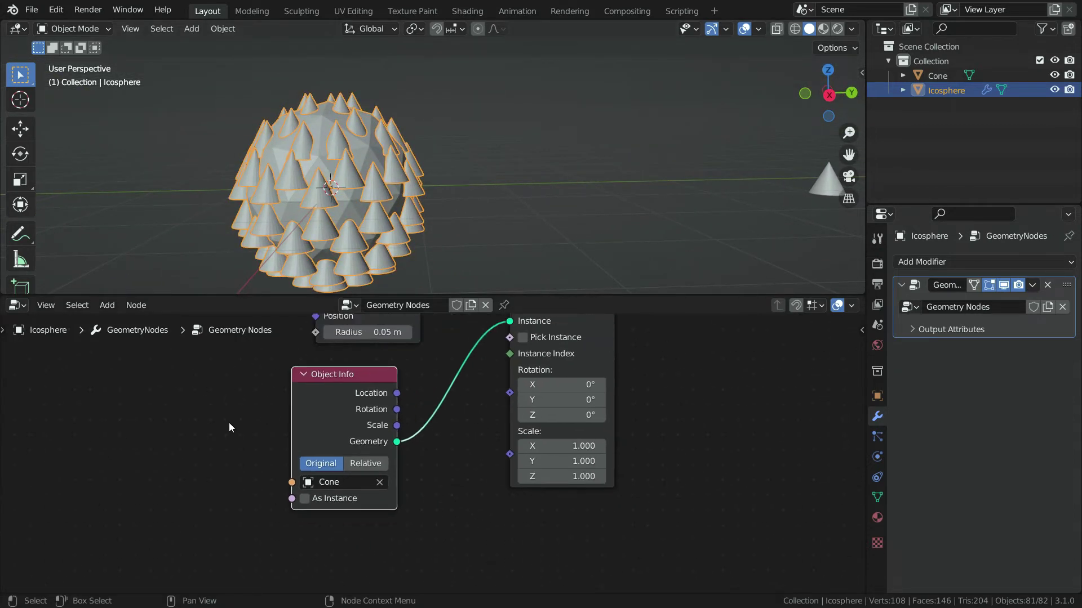
key("shift+a")
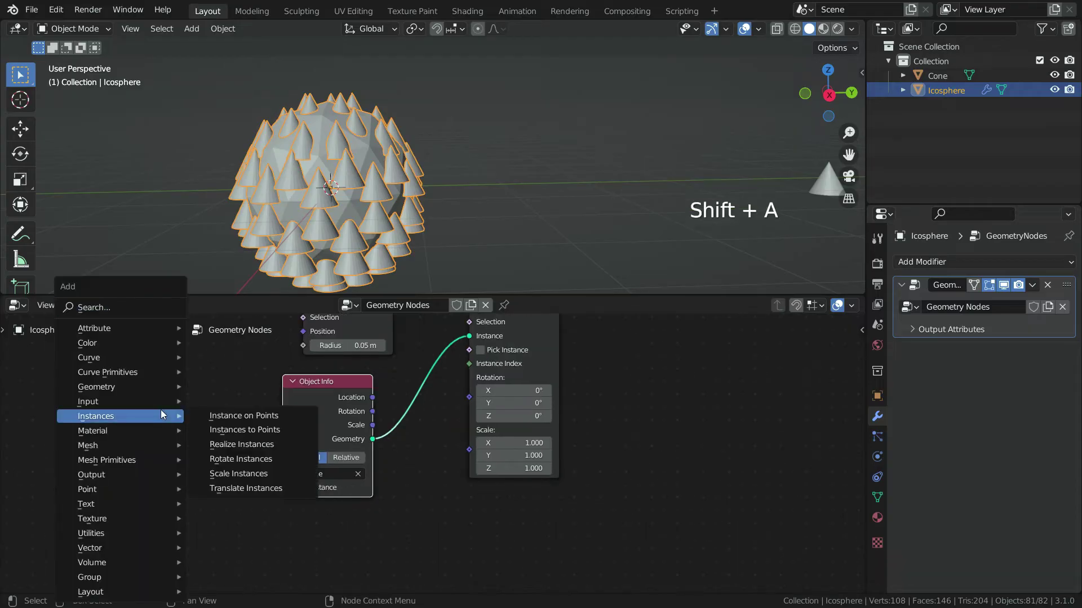
mouse_move(136, 401)
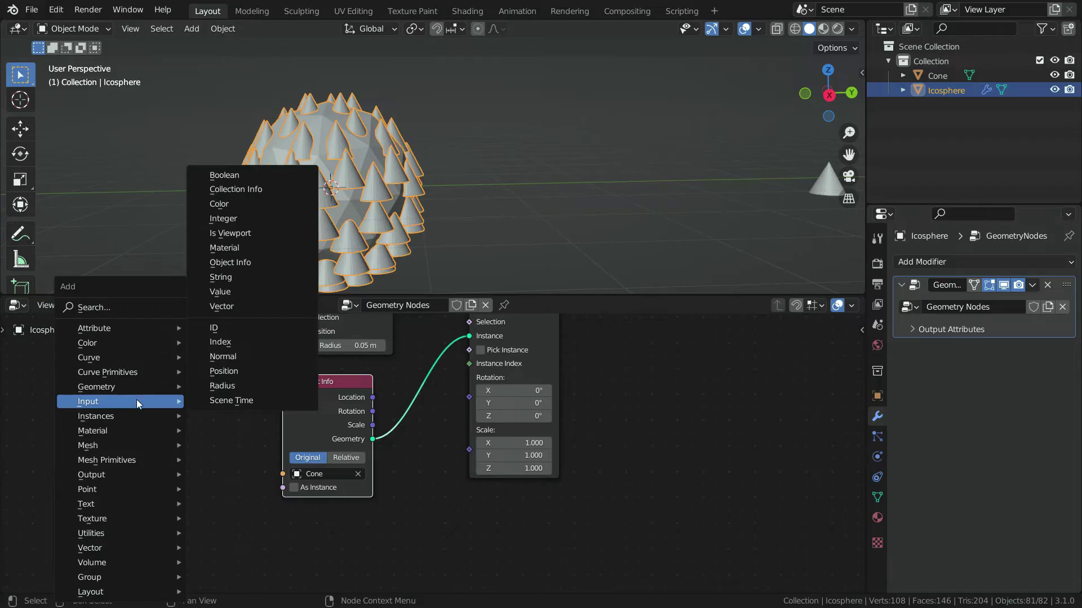
left_click(258, 356)
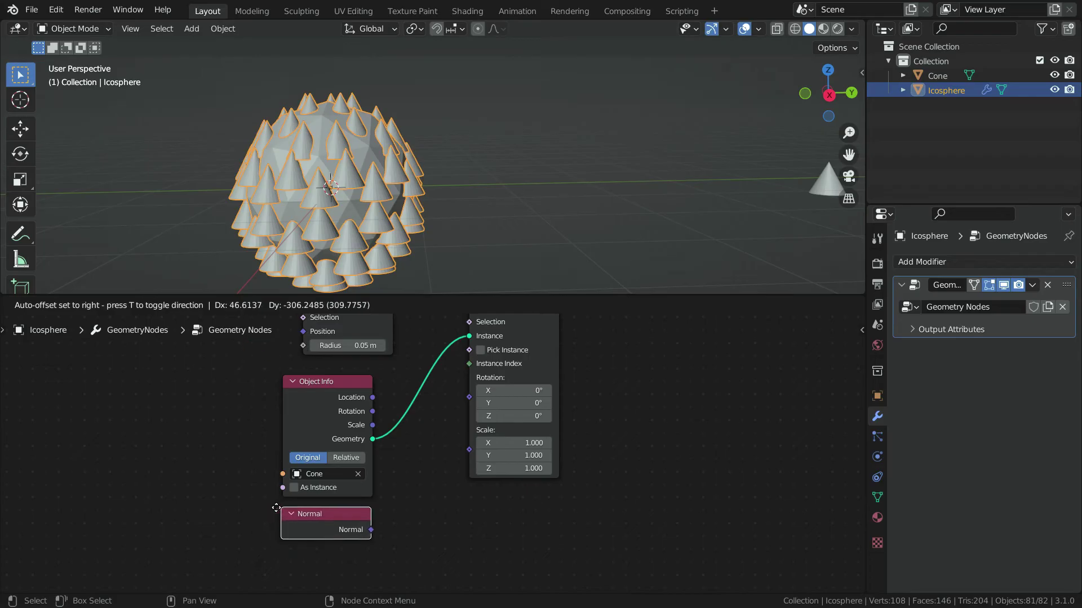
left_click(326, 499)
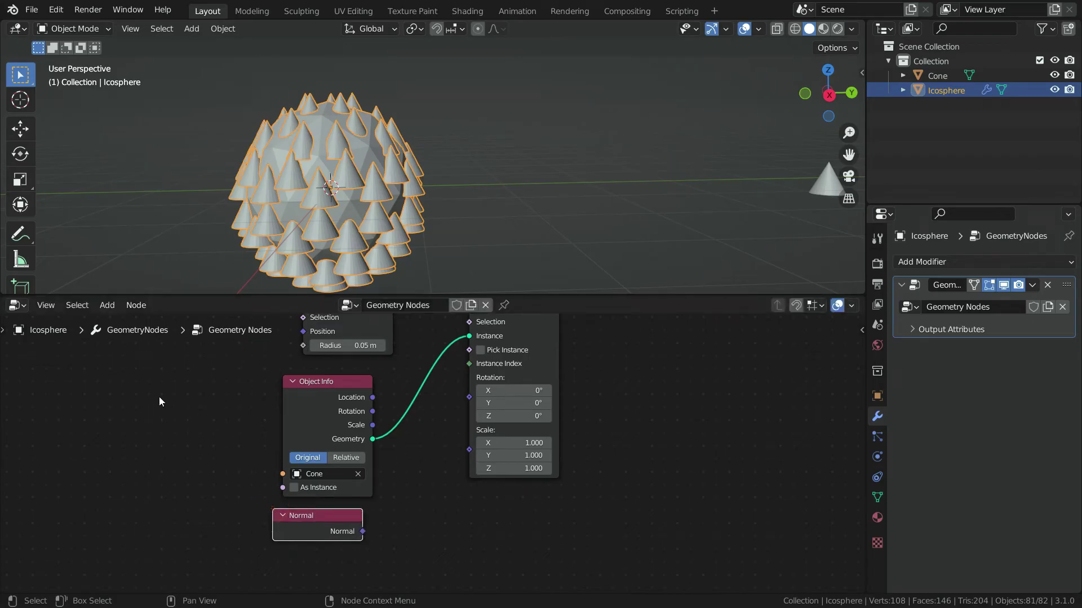
Add a Transfer Attribute node beside the Normal node.
scroll(141, 409, "up", 1)
key("shift+a")
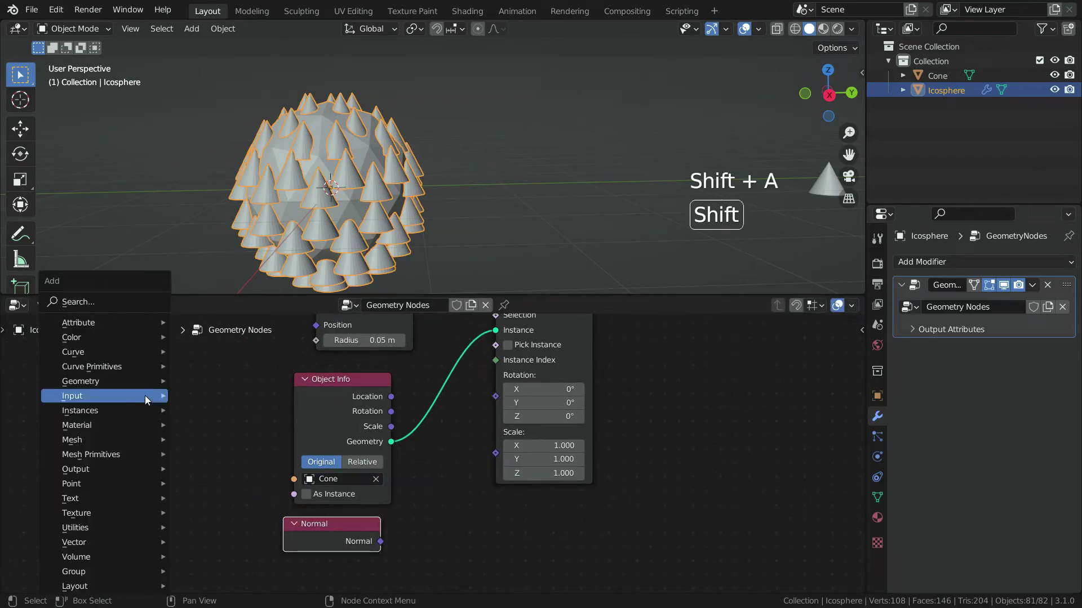
mouse_move(114, 323)
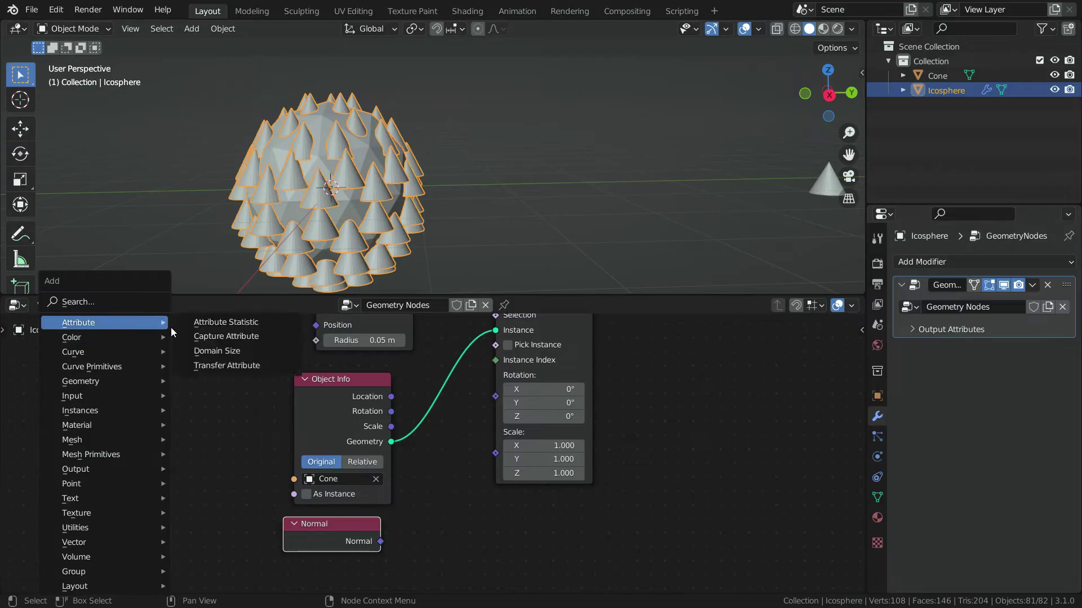
left_click(240, 367)
left_click(397, 488)
Move the Instance on Points, Join Geometry and Group Output nodes together farther from the input nodes to make room.
scroll(431, 420, "down", 4)
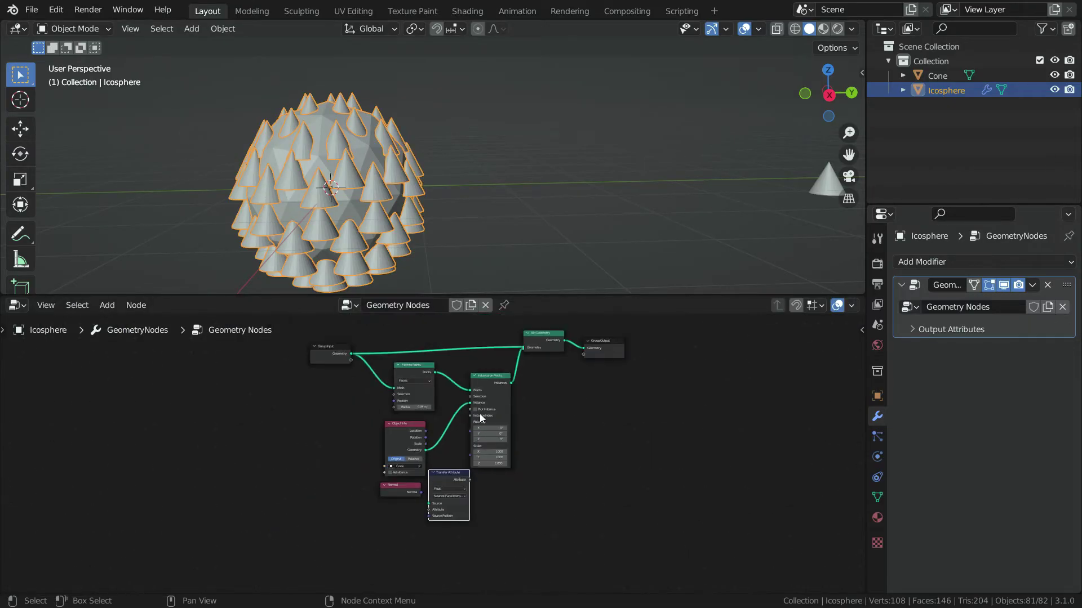
left_click(496, 411)
key("g")
left_click(648, 454)
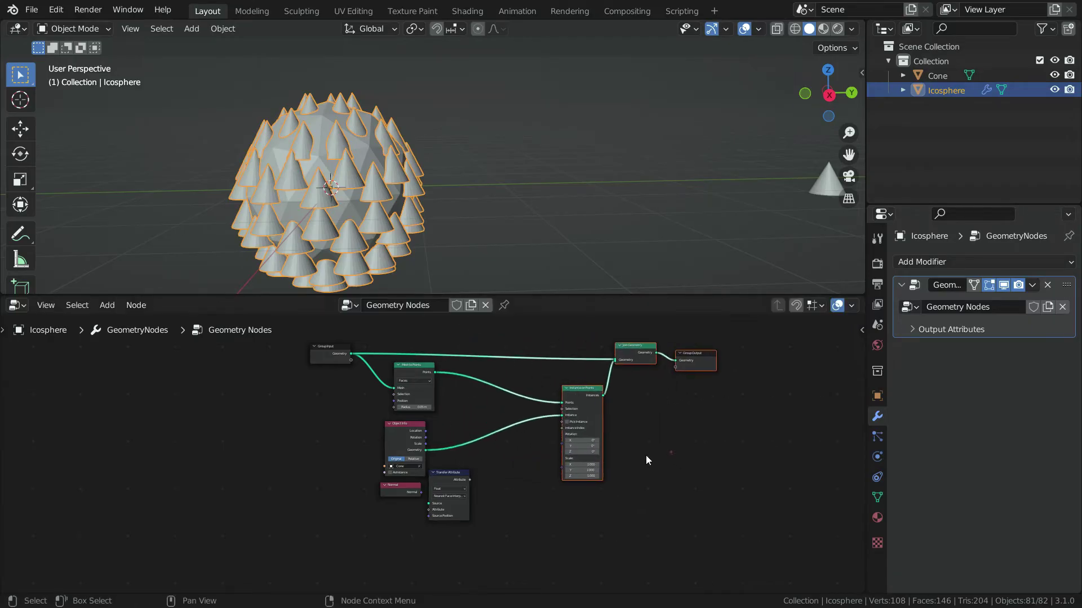
Move Transfer Attribute into the gap before Instance on Points and link the Group Input geometry to its Source.
scroll(504, 524, "up", 2)
left_click_drag(422, 444, 485, 420)
left_click(485, 420)
scroll(422, 461, "down", 3)
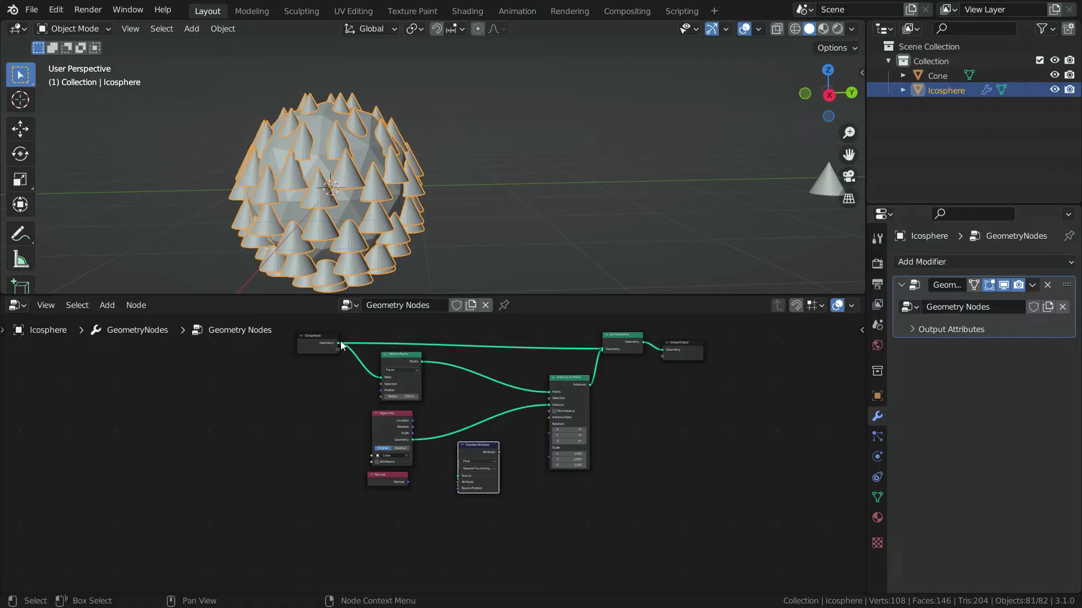
left_click_drag(339, 344, 460, 477)
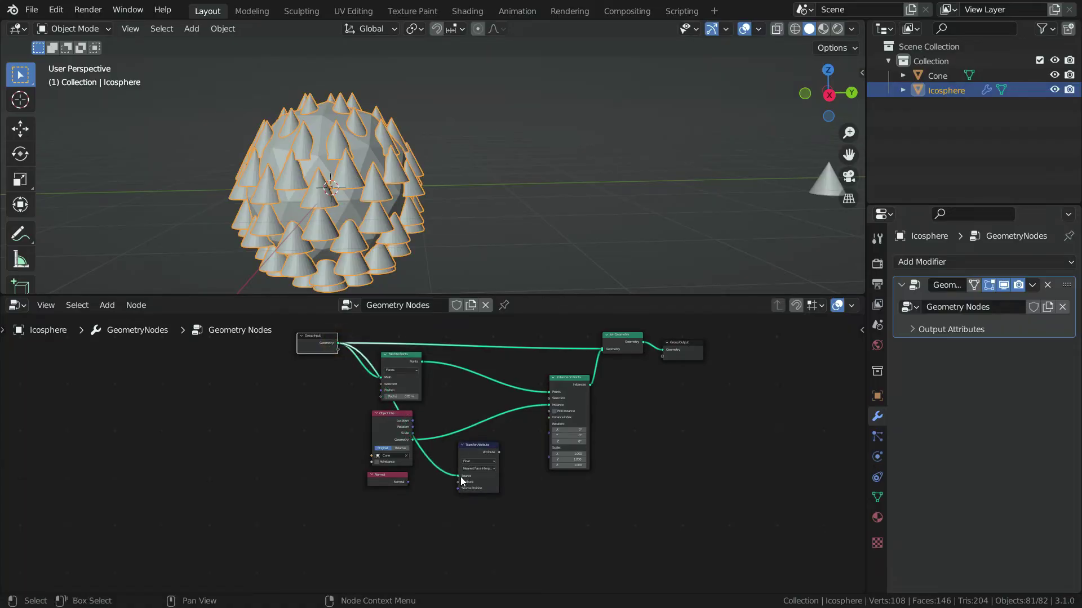
scroll(461, 476, "up", 4)
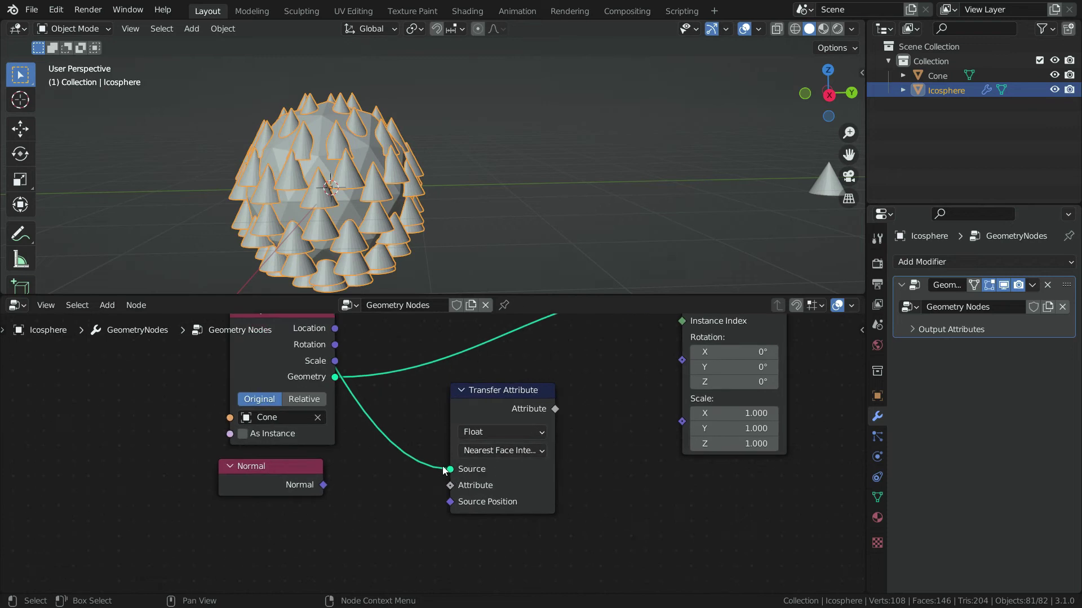
Set the Transfer Attribute data type to Vector and link the Normal output to its Attribute input.
left_click(508, 429)
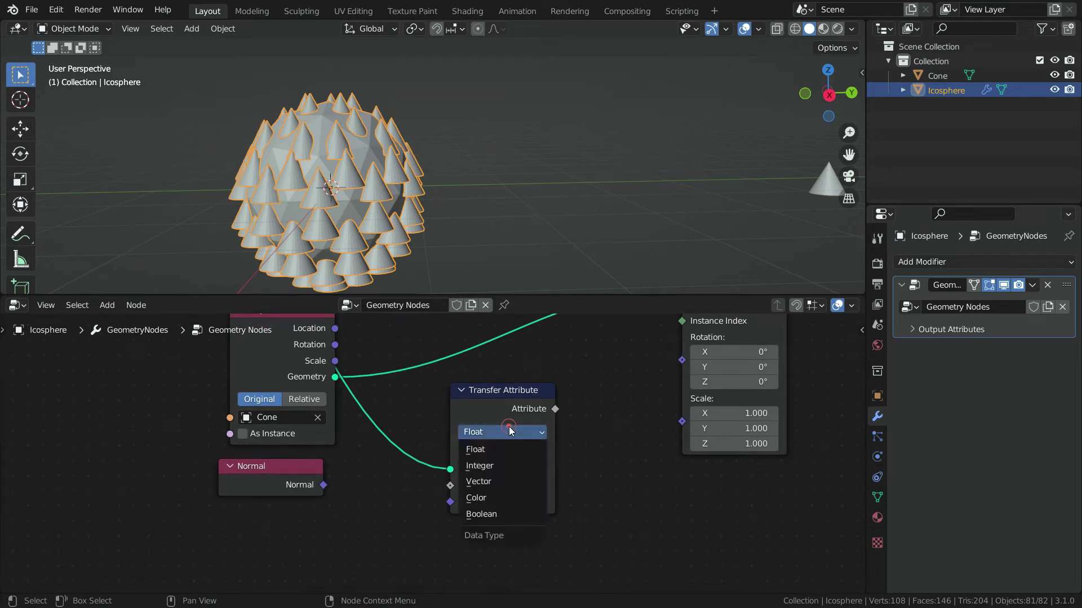
left_click(504, 482)
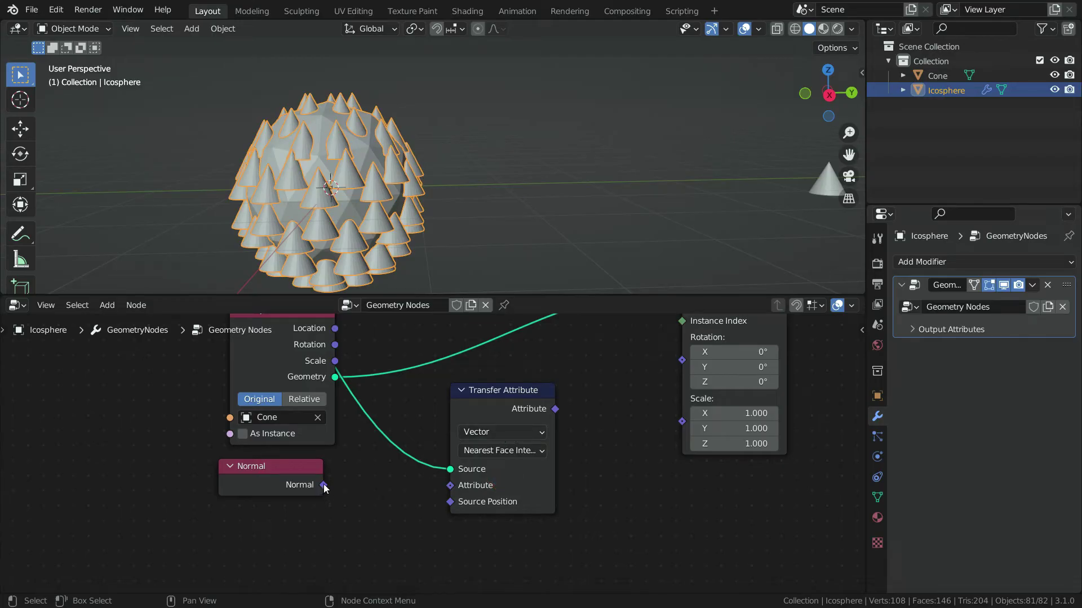
left_click_drag(323, 485, 451, 487)
scroll(400, 491, "down", 9)
scroll(492, 471, "up", 7)
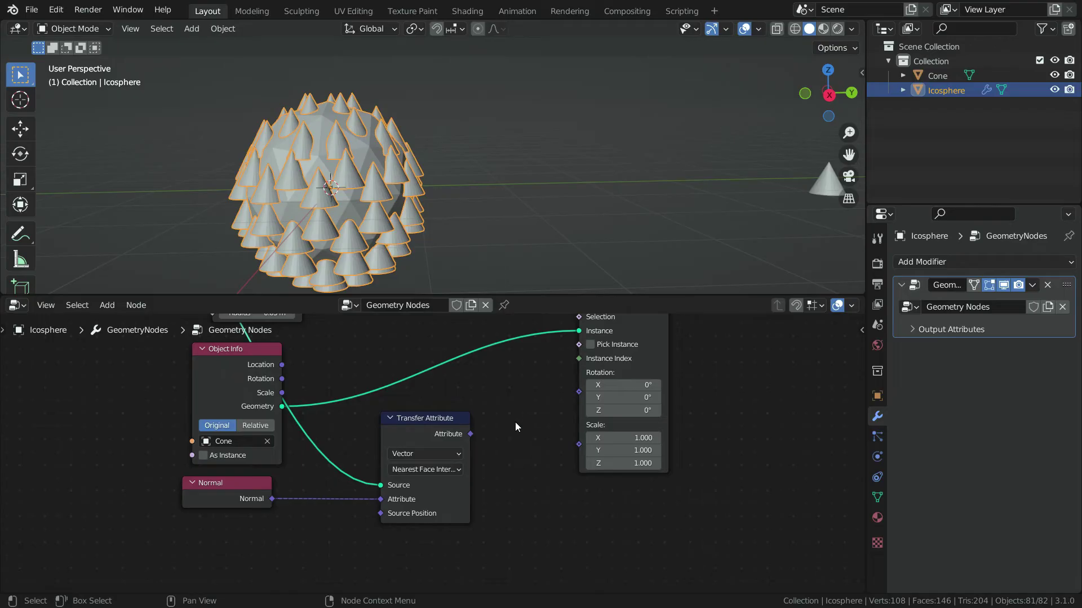
Try feeding the Transfer Attribute output directly into the Rotation of Instance on Points, and remove that link.
left_click_drag(470, 434, 578, 392)
middle_click_drag(316, 201, 357, 193)
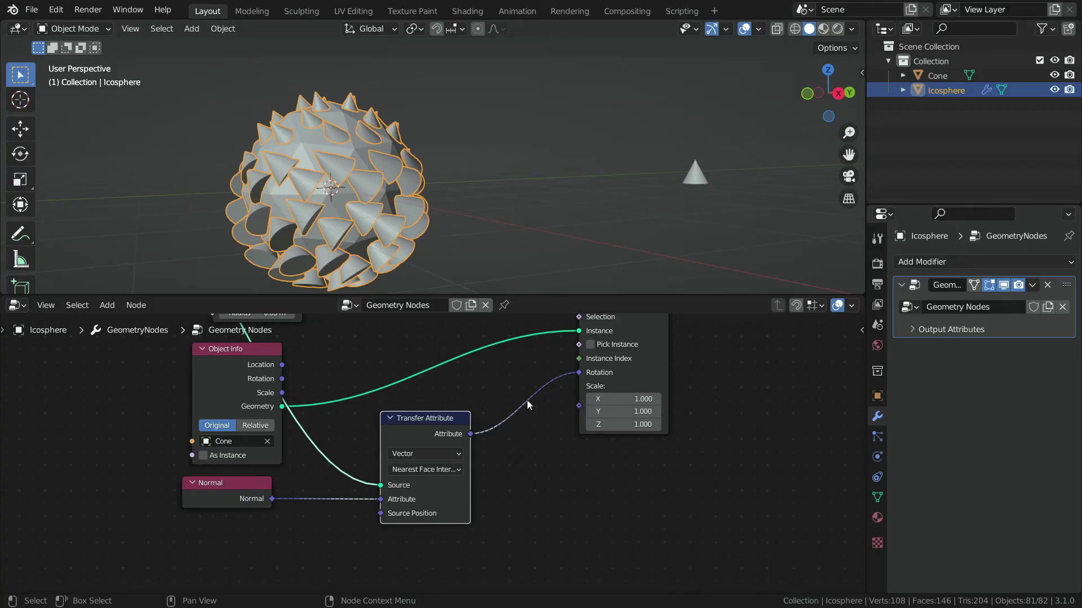
left_click_drag(578, 372, 536, 409)
scroll(522, 486, "down", 4)
scroll(522, 485, "up", 4)
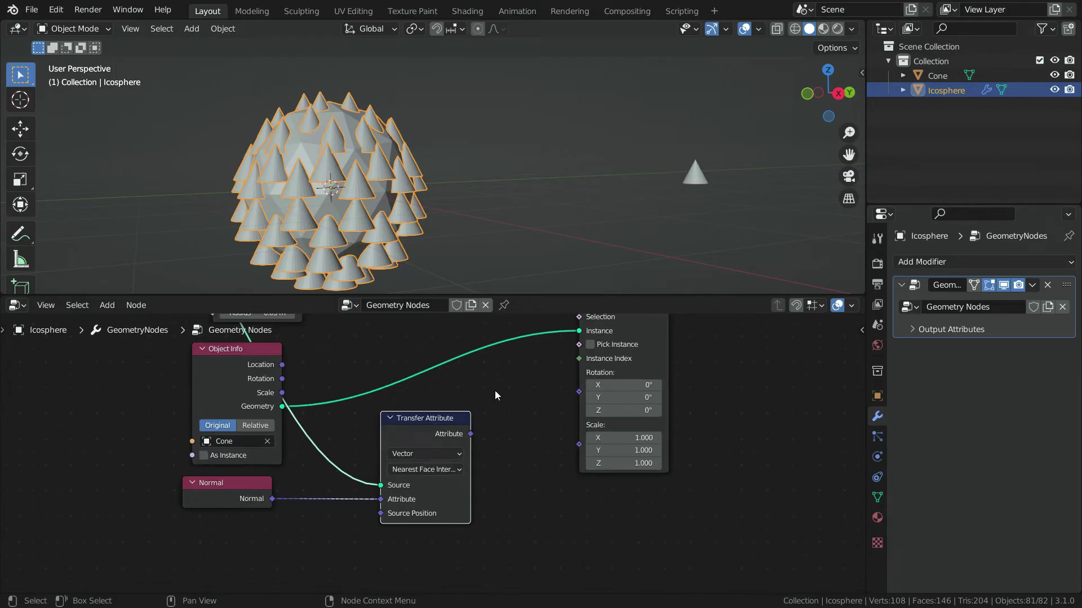
Add an Align Euler to Vector node between Transfer Attribute and Instance on Points.
key("shift+a")
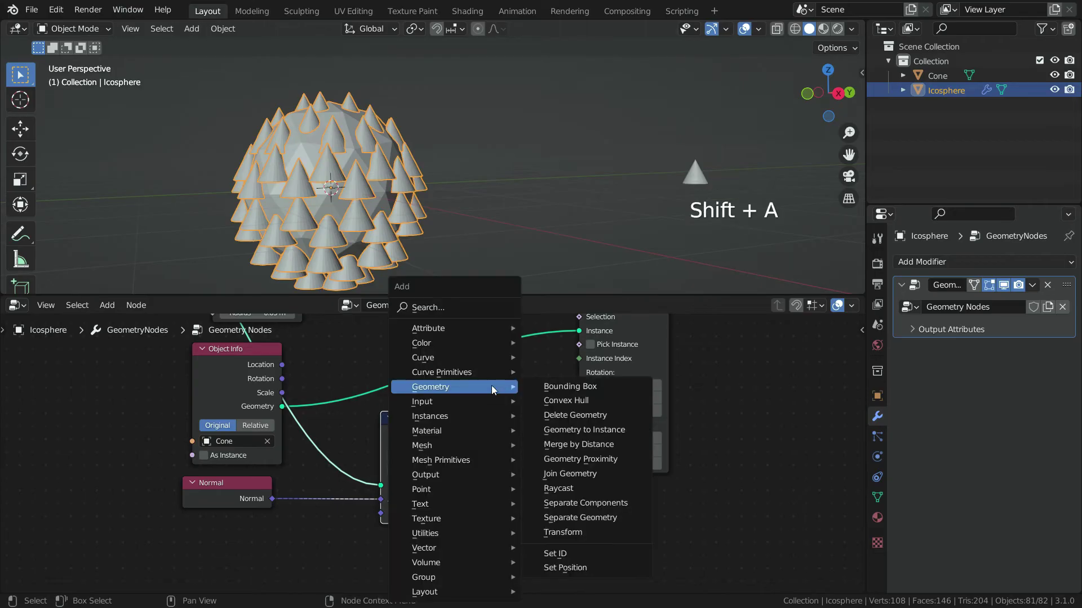
mouse_move(485, 378)
mouse_move(456, 534)
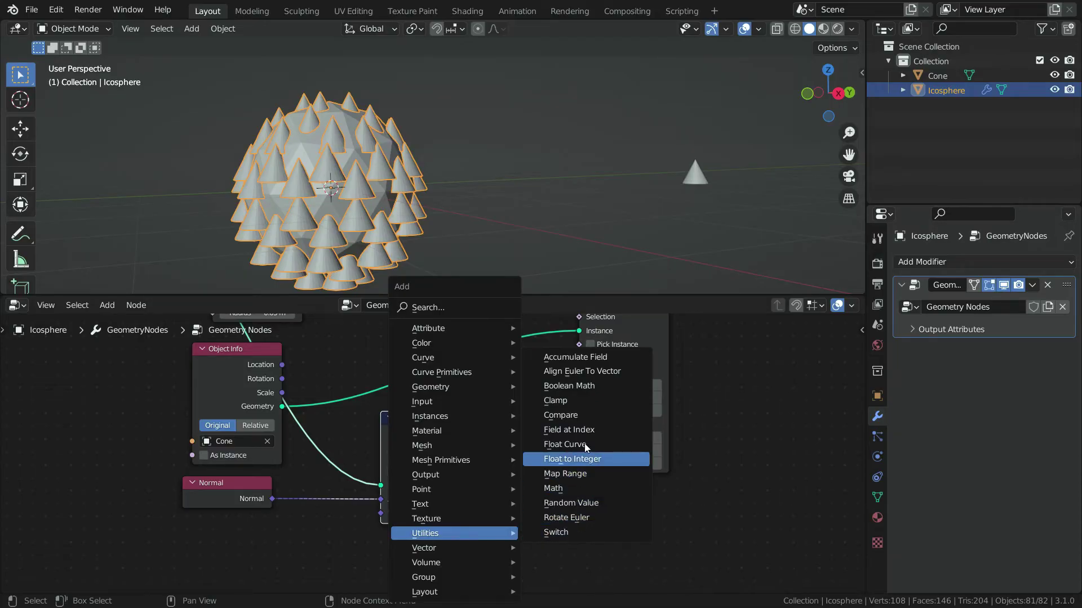
left_click(604, 370)
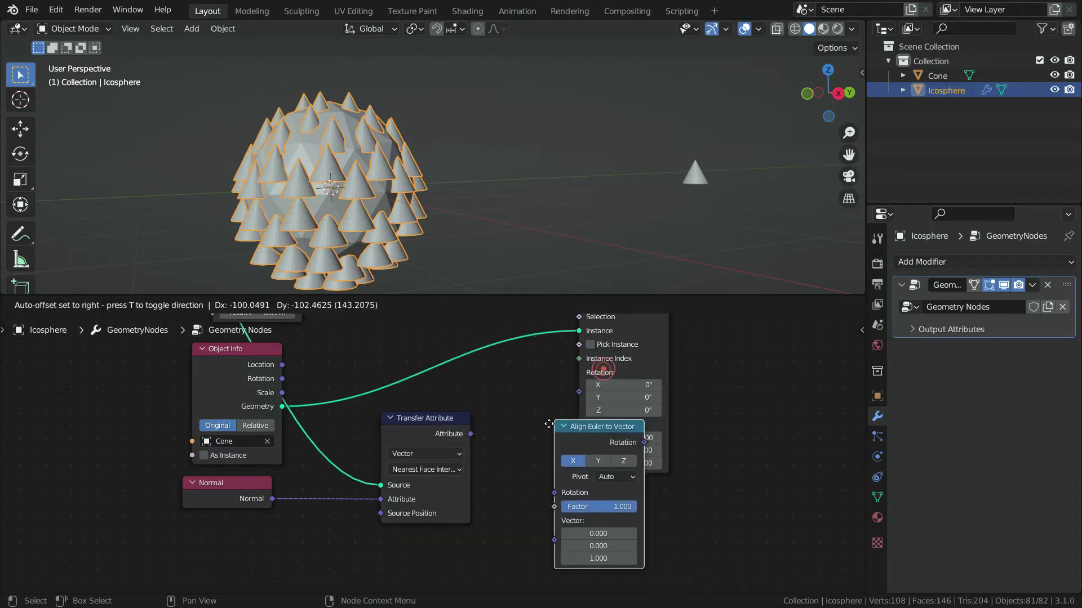
left_click(482, 415)
Move Instance on Points, Join Geometry and Group Output farther away and centre Align Euler to Vector in the widened gap.
scroll(470, 441, "down", 5)
left_click(519, 323)
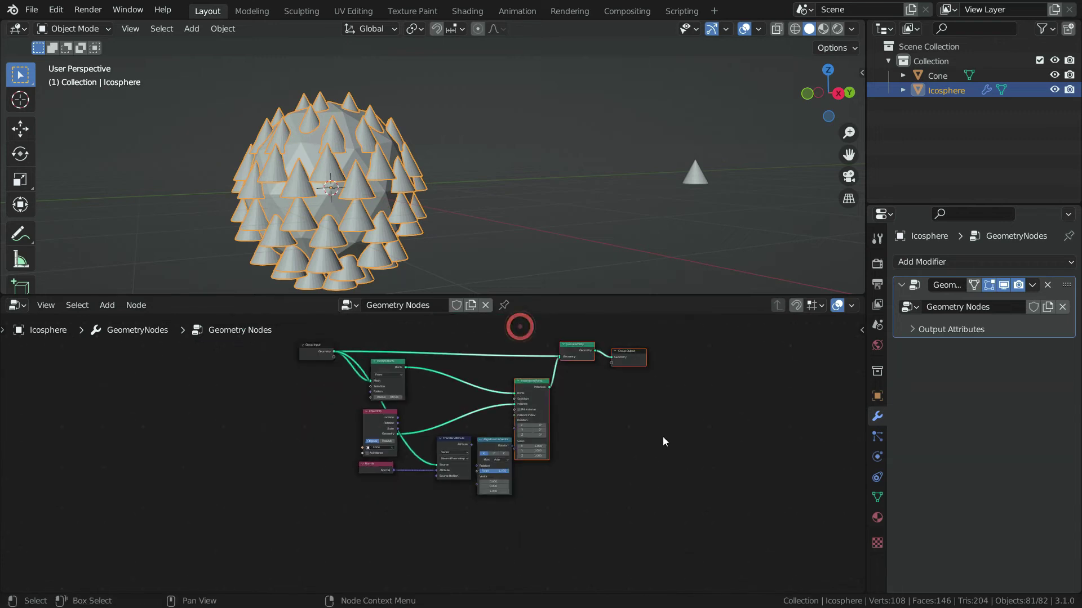
key("g")
left_click(671, 415)
scroll(543, 467, "up", 7)
left_click_drag(470, 426, 529, 411)
scroll(575, 458, "up", 3)
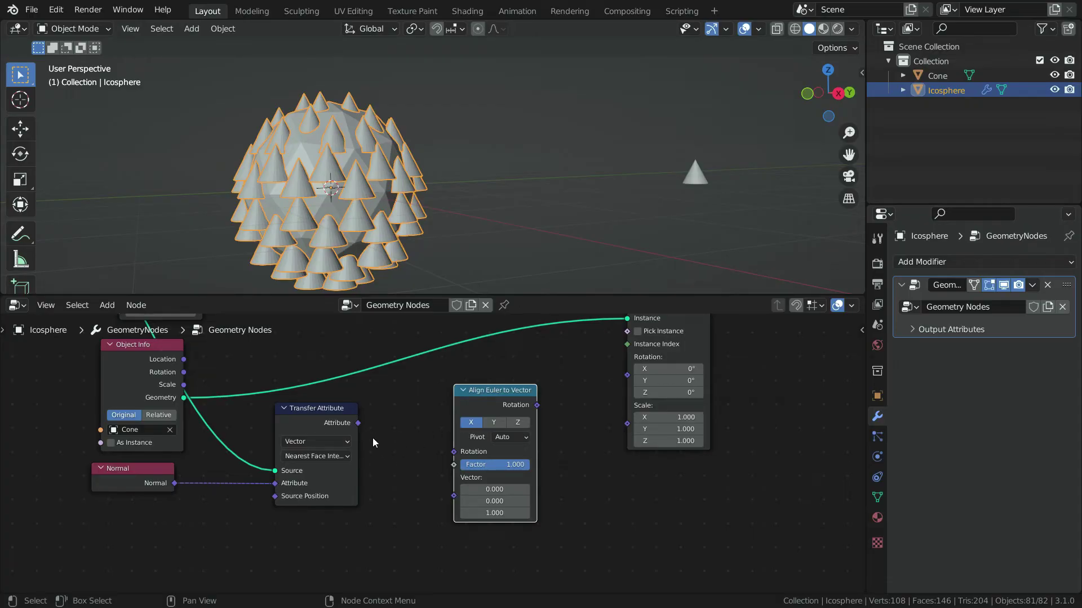
Link the Transfer Attribute output to Align Euler to Vector's Vector input, and its Rotation output to the Rotation of Instance on Points.
left_click_drag(361, 422, 477, 479)
scroll(468, 489, "down", 4)
scroll(531, 412, "up", 4)
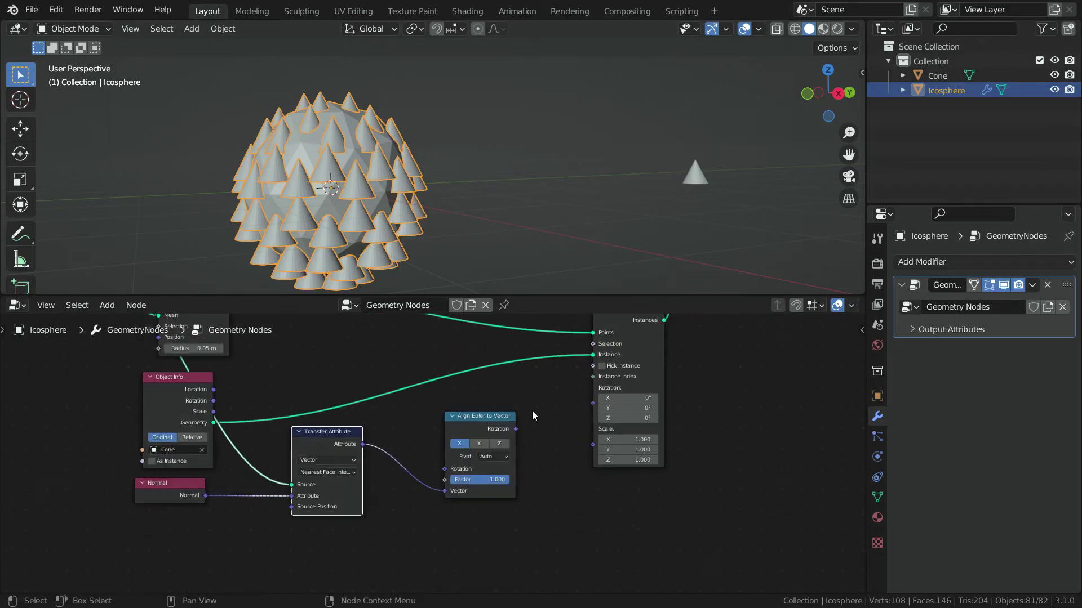
left_click_drag(512, 432, 603, 402)
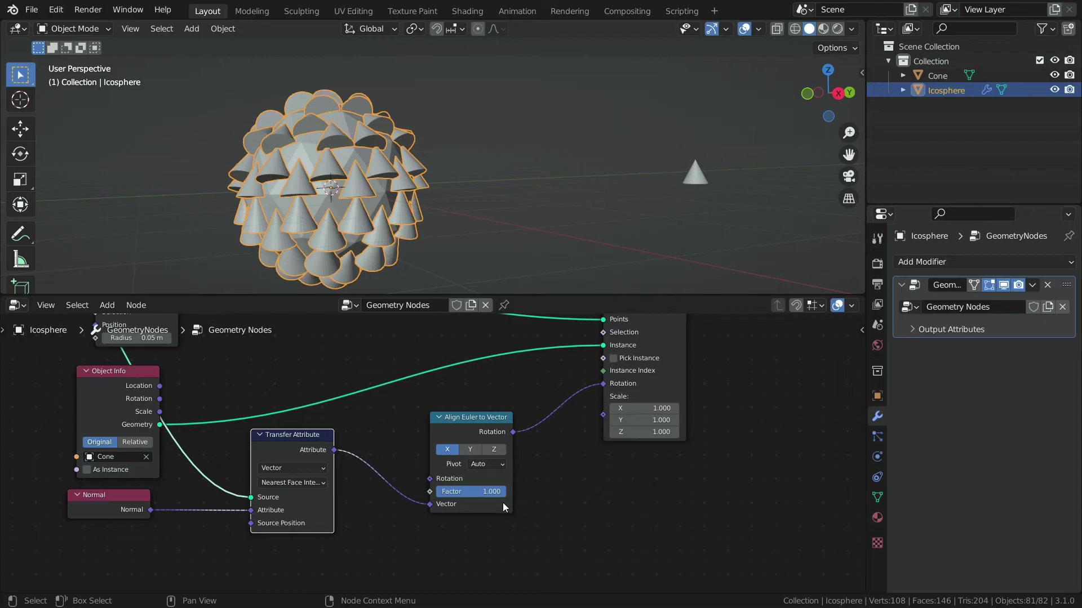
Set the Align Euler to Vector axis to Z and inspect the spikes around the sphere.
scroll(499, 525, "up", 2)
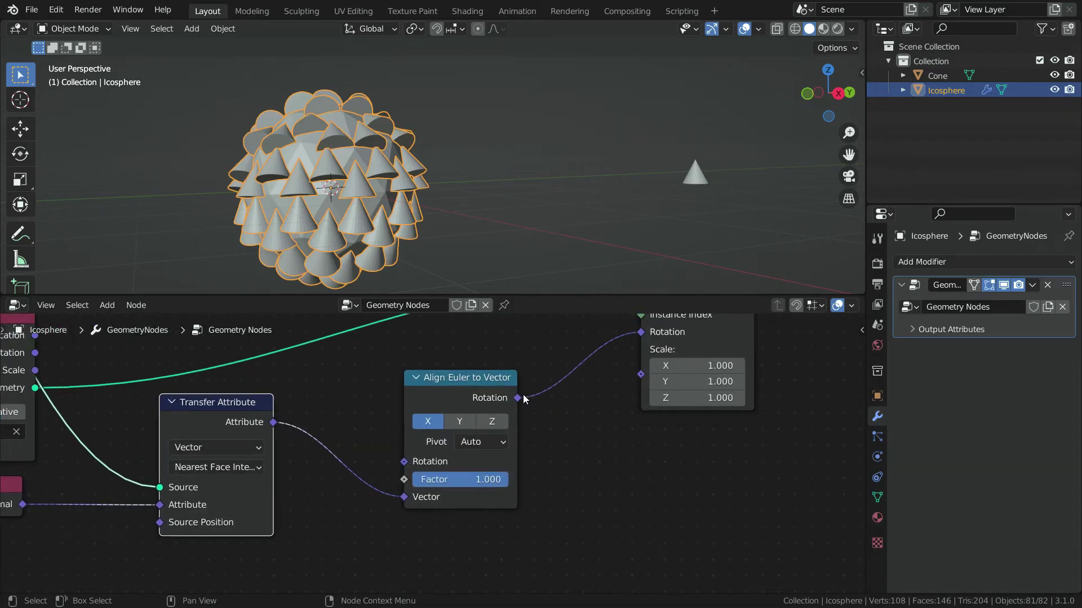
left_click(492, 422)
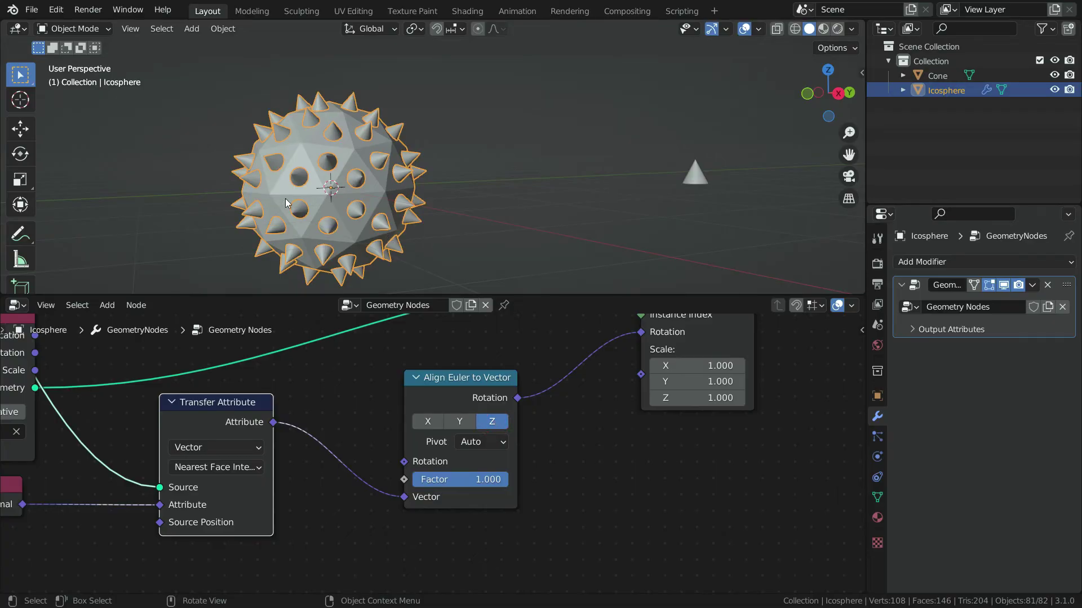
middle_click_drag(286, 203, 262, 212)
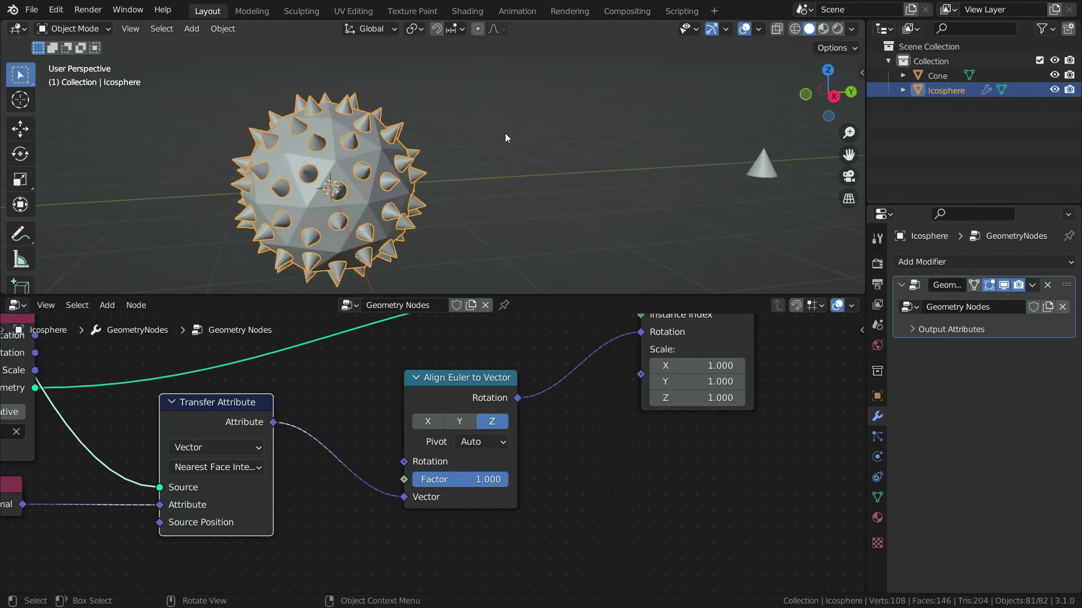
Switch the viewport to Material Preview and give the ico sphere a new material with a bright red base color.
left_click(823, 29)
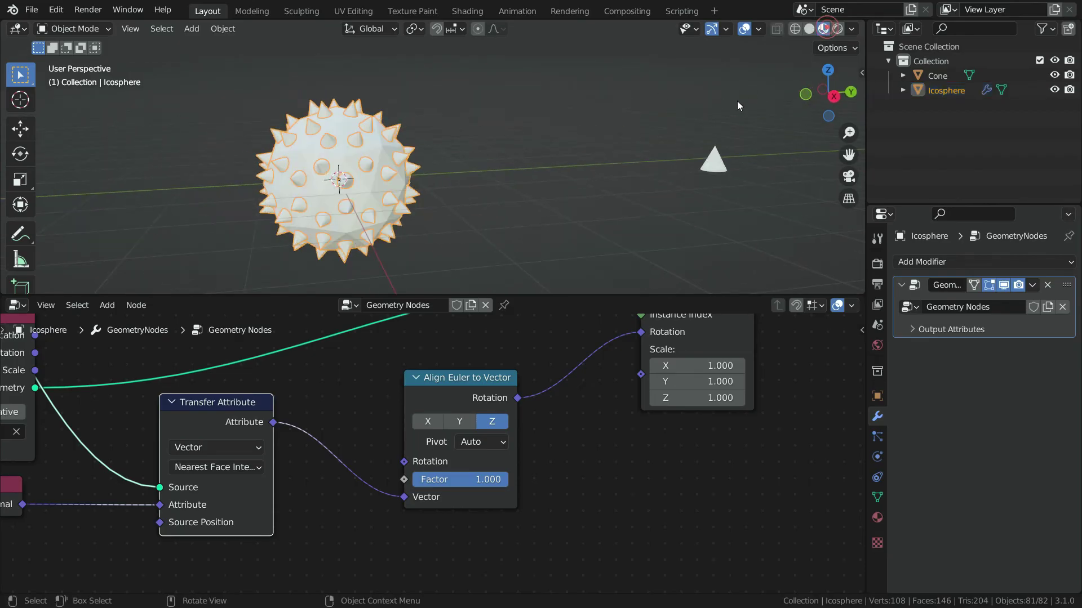
left_click(877, 516)
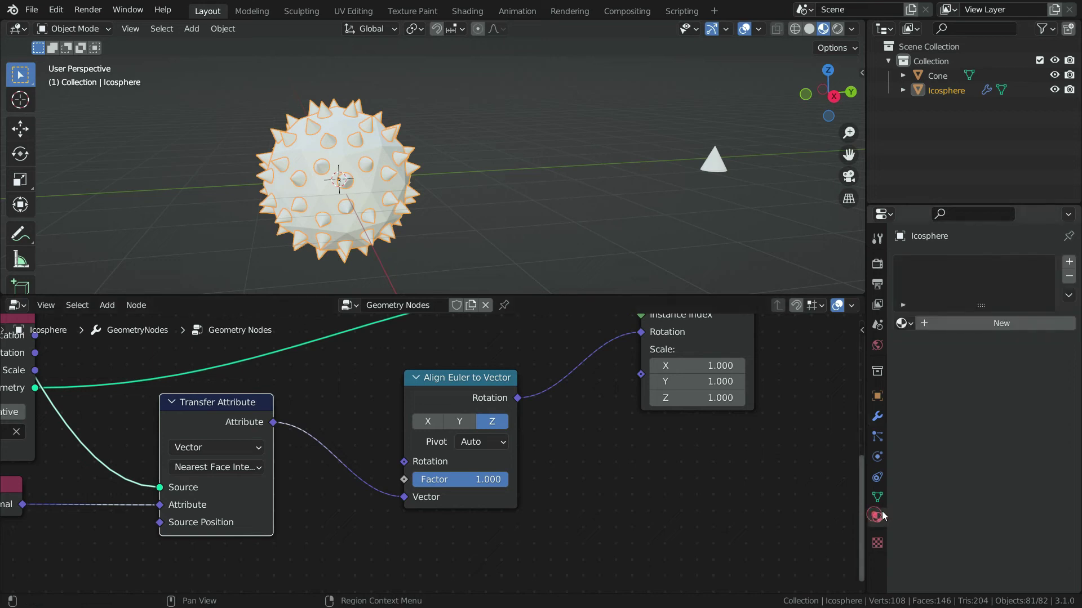
left_click(996, 325)
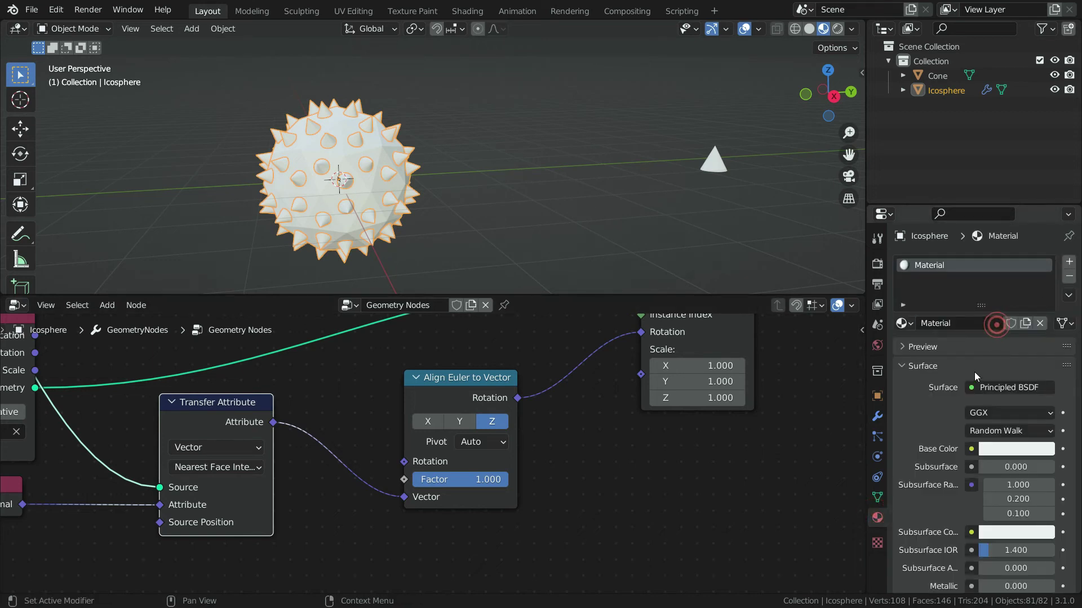
scroll(975, 371, "down", 2)
left_click(997, 403)
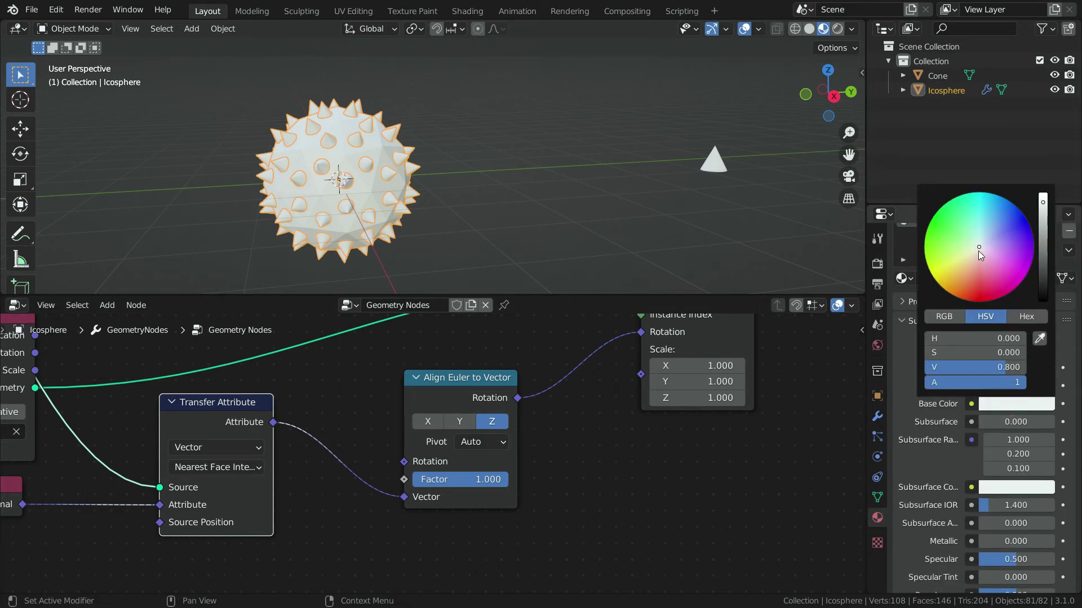
left_click_drag(979, 251, 975, 301)
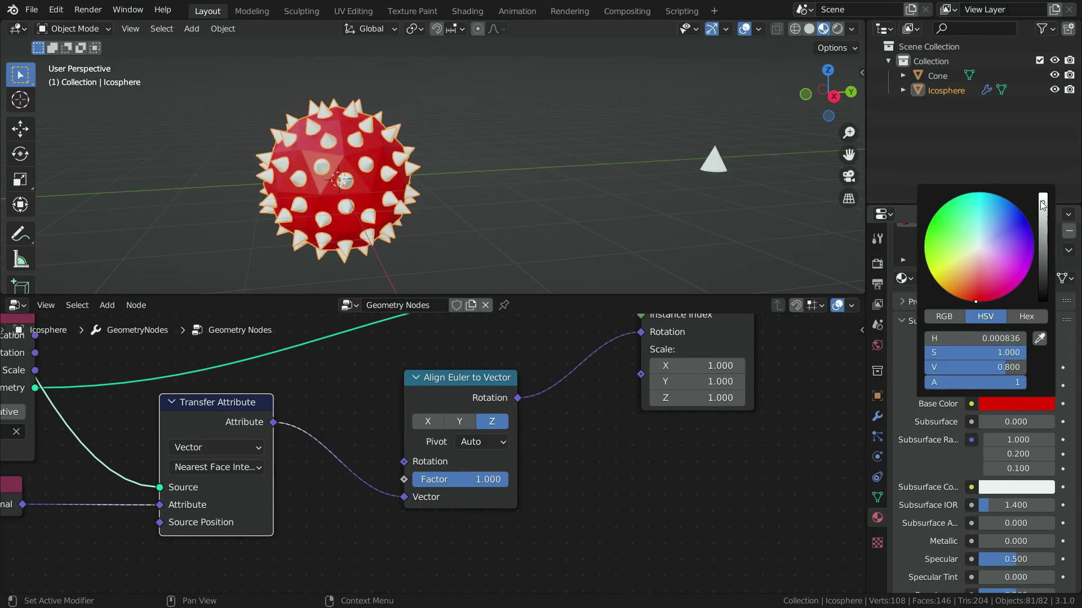
Set the red material's Metallic to 0.441 and Roughness to 0.375, and rename it Ico Sphere.
scroll(958, 493, "down", 4)
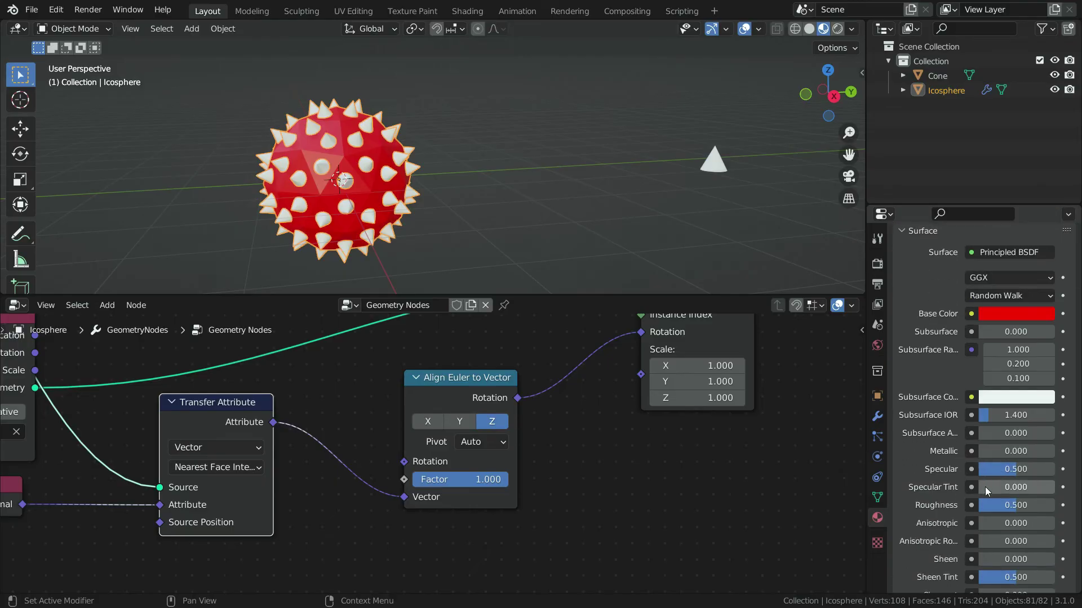
left_click_drag(997, 451, 1030, 451)
left_click_drag(1000, 505, 992, 505)
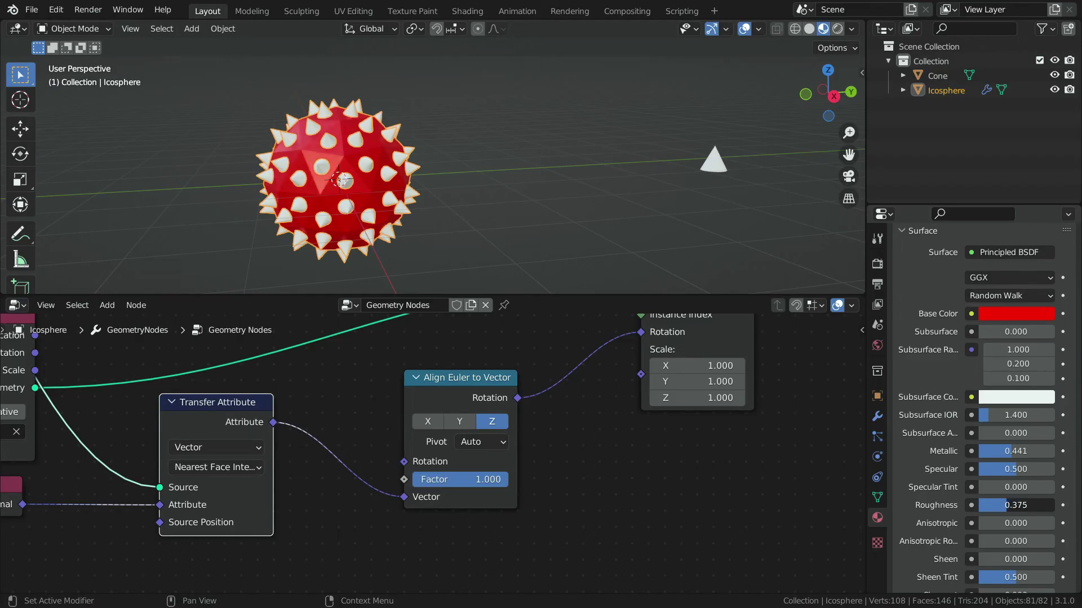
scroll(955, 462, "up", 6)
double_click(954, 326)
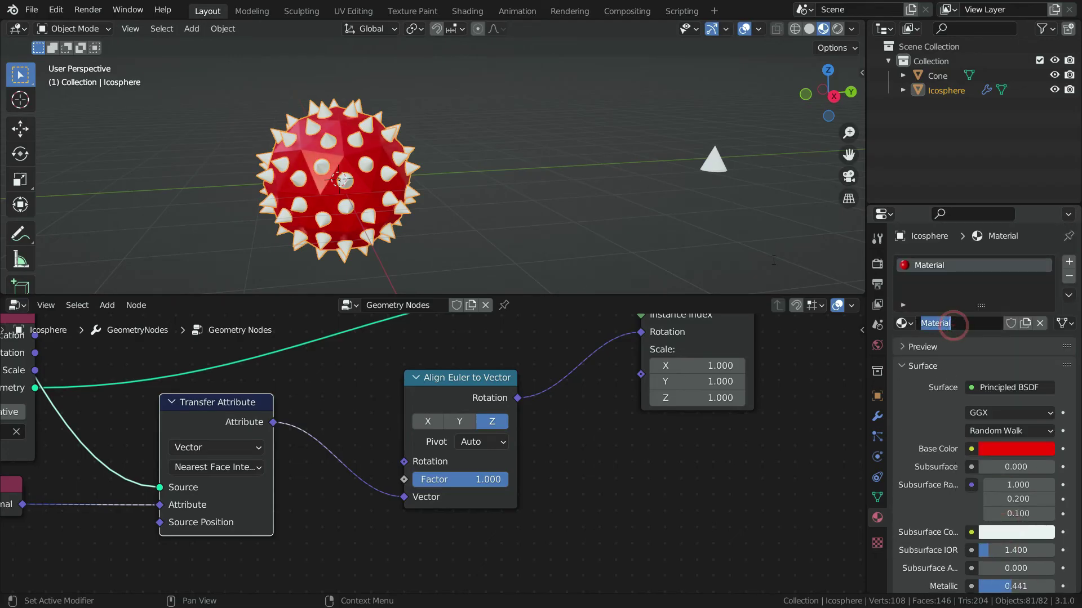
type("Ico Sphere")
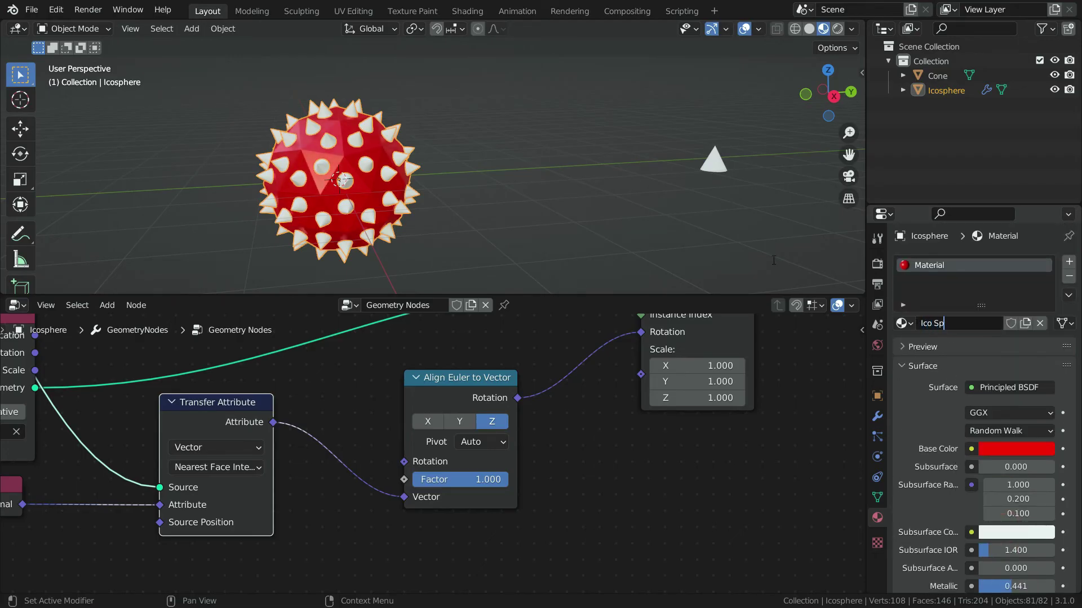
key("Return")
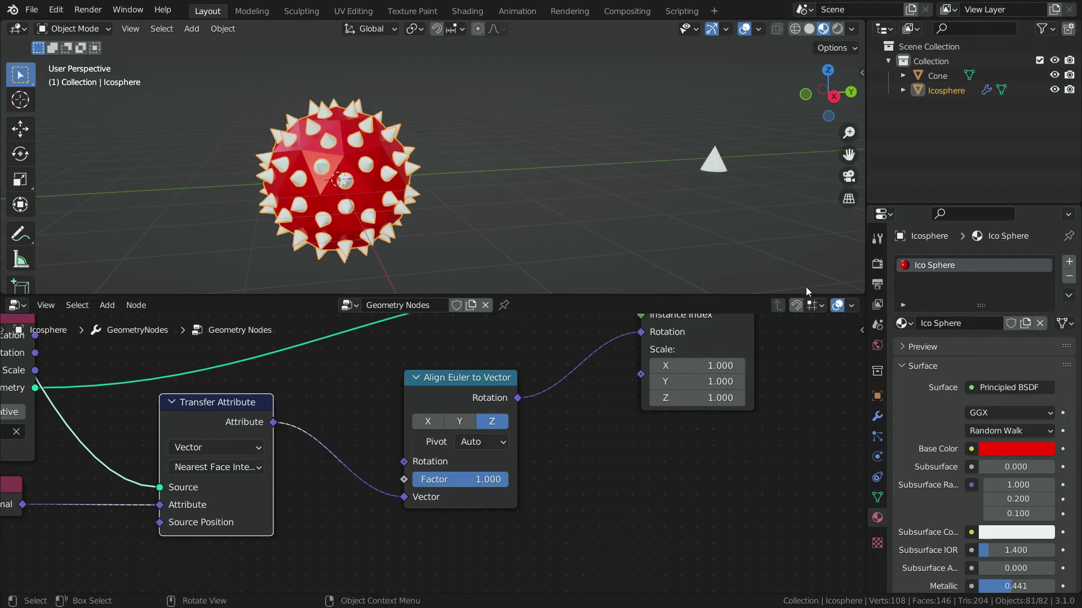
Add a second material slot to the ico sphere with a new material in a bright blue base color.
left_click(1069, 262)
left_click(996, 346)
scroll(917, 431, "down", 3)
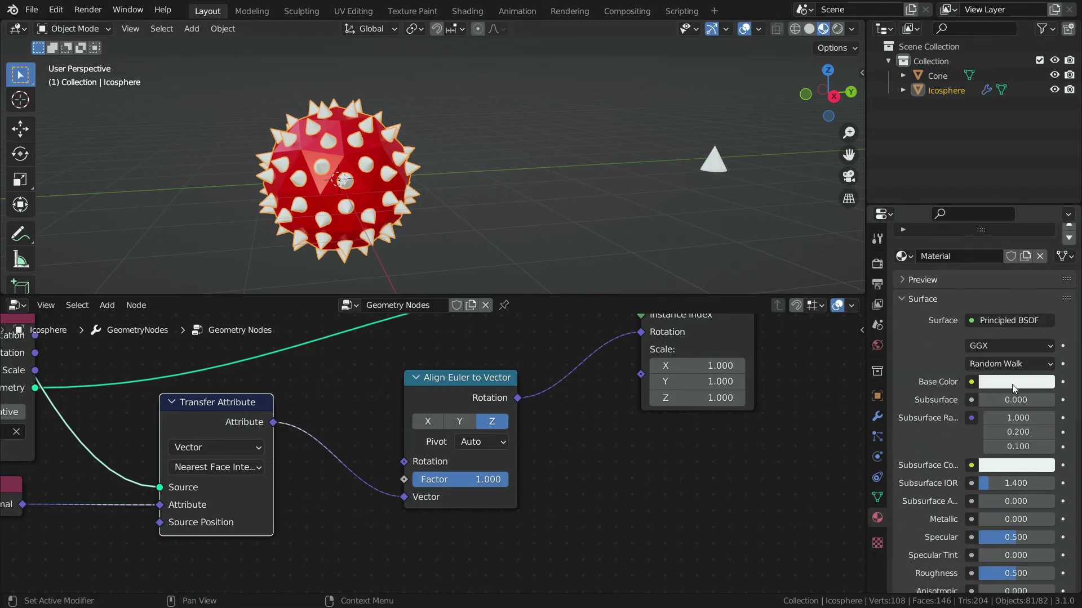
left_click(1012, 384)
left_click_drag(985, 225, 1042, 171)
Set the blue material's Metallic to 0.404, Specular to 0.390 and Roughness to 0.316, and rename it Cone.
scroll(989, 446, "down", 6)
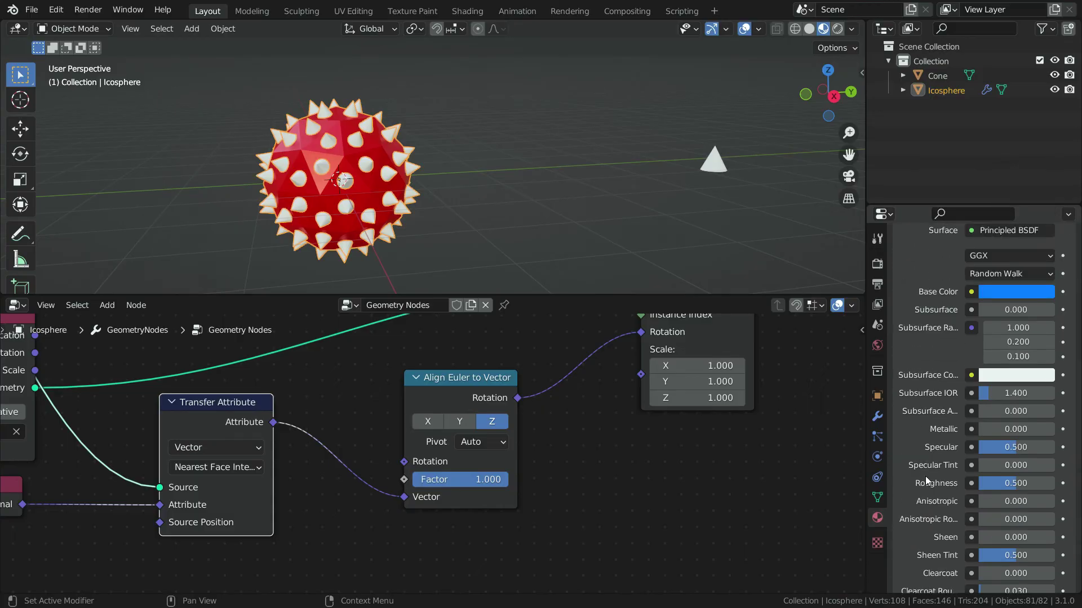
left_click_drag(991, 363, 1005, 416)
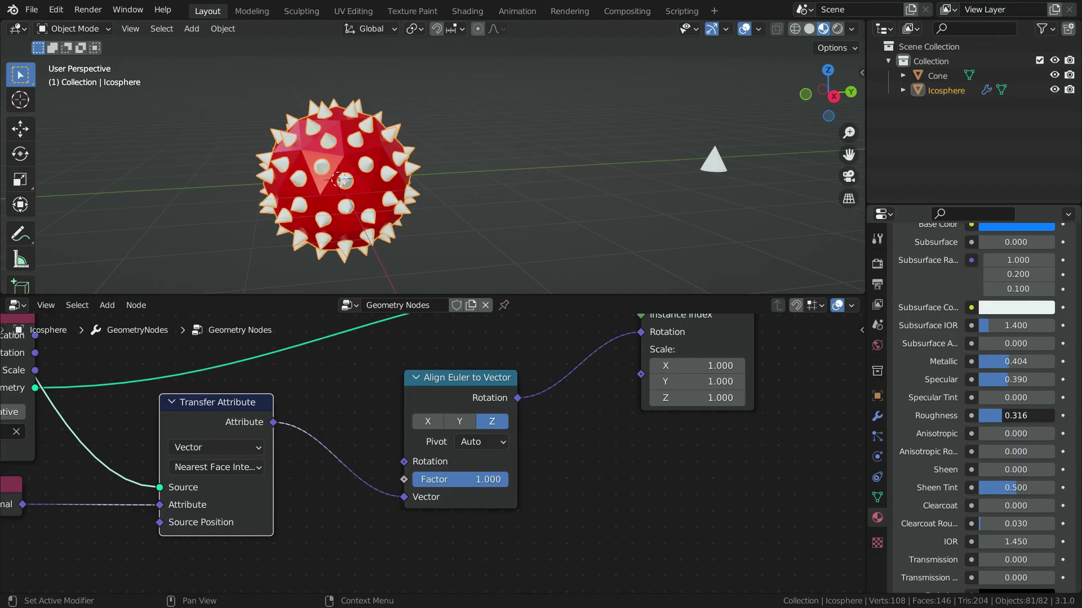
scroll(955, 458, "up", 9)
double_click(950, 347)
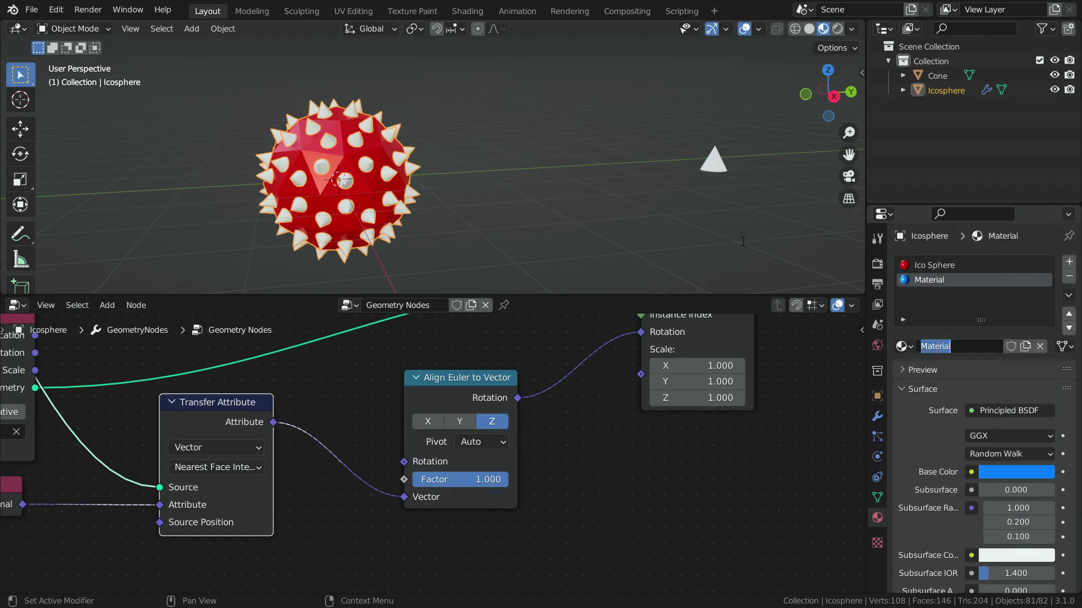
type("Cone")
key("Return")
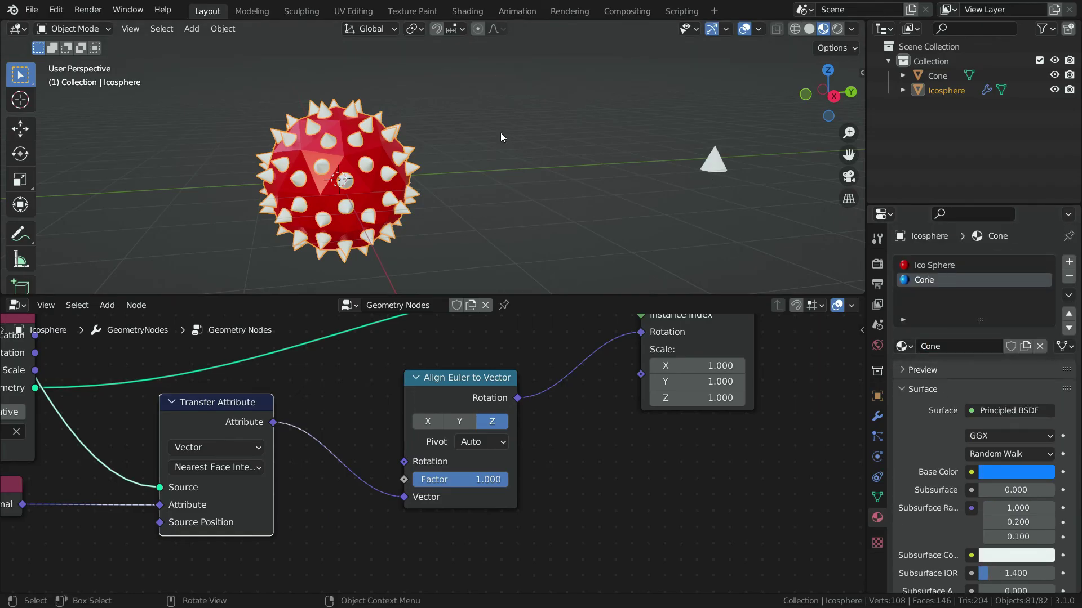
Move the Join Geometry and Group Output nodes together farther from Instance on Points to make room.
scroll(468, 471, "down", 16)
scroll(565, 380, "up", 8)
left_click_drag(551, 346, 694, 425)
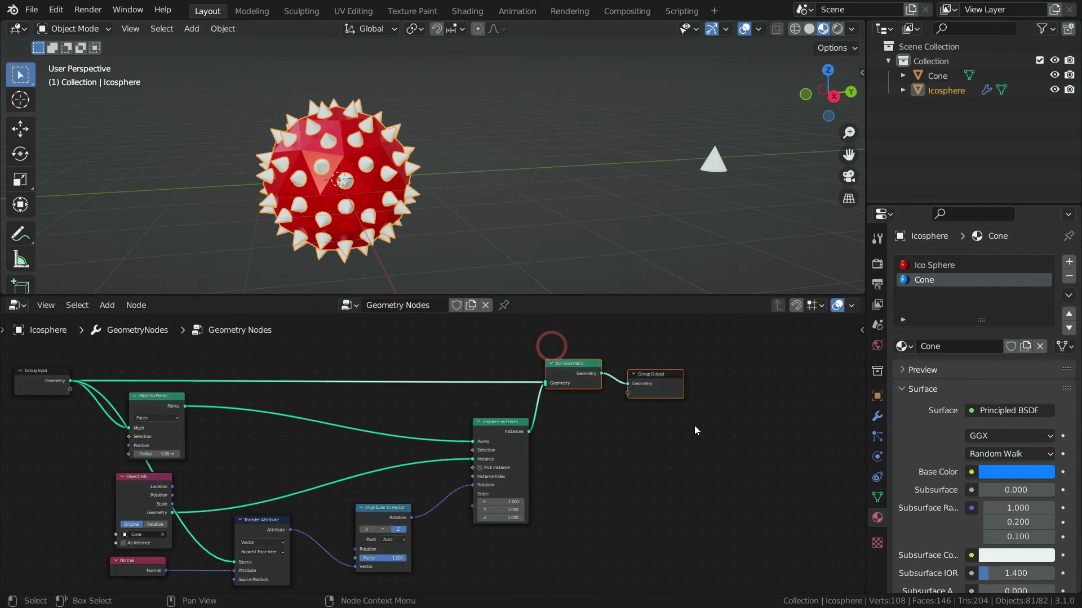
left_click_drag(587, 365, 660, 372)
Insert a Set Material node on the link between Instance on Points and Join Geometry.
key("shift+a")
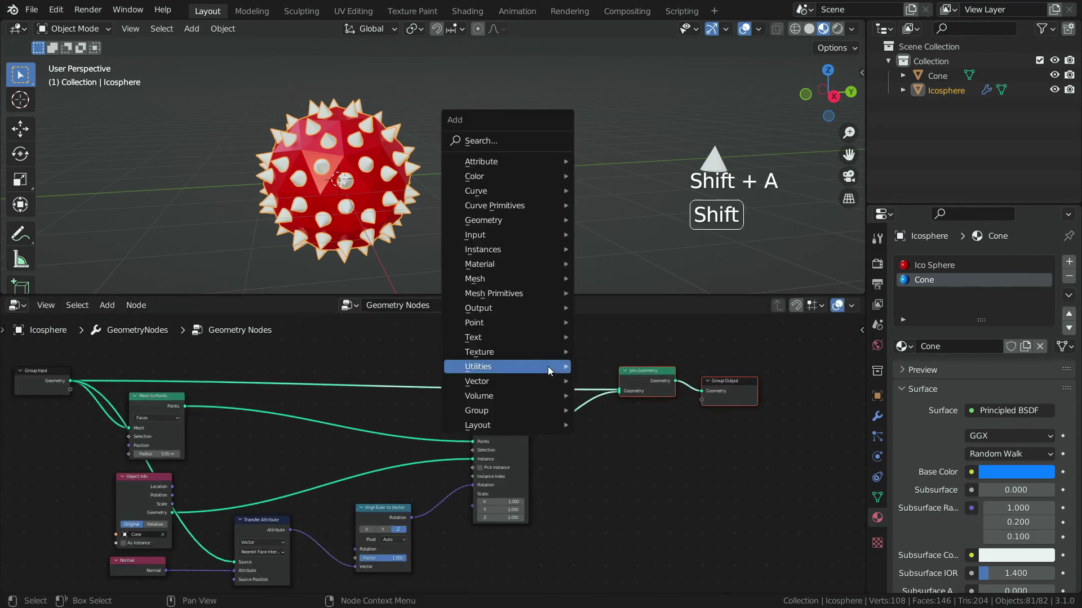
mouse_move(509, 268)
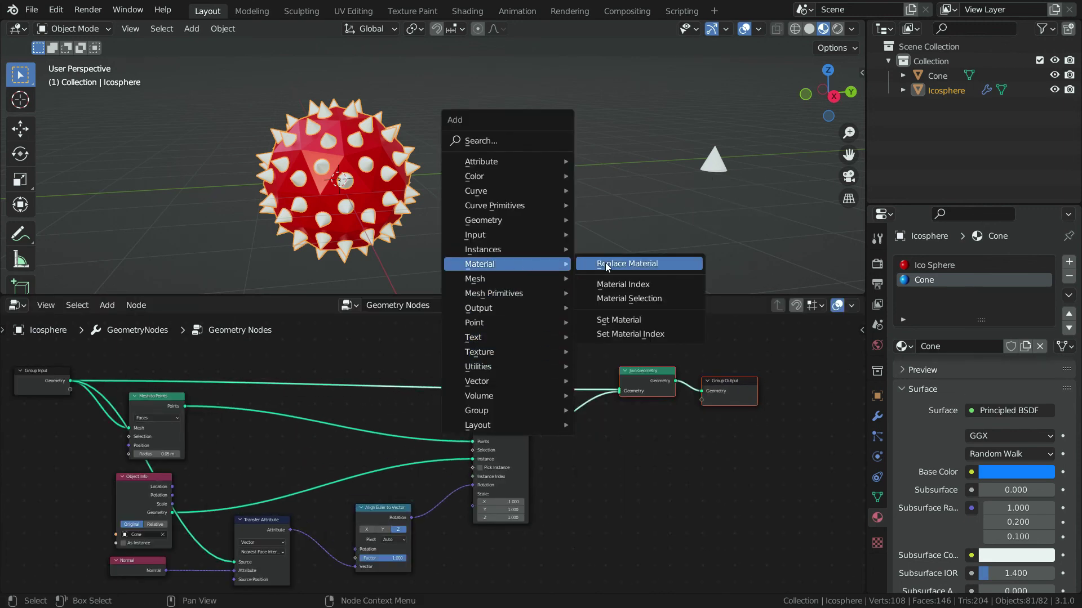
left_click(626, 319)
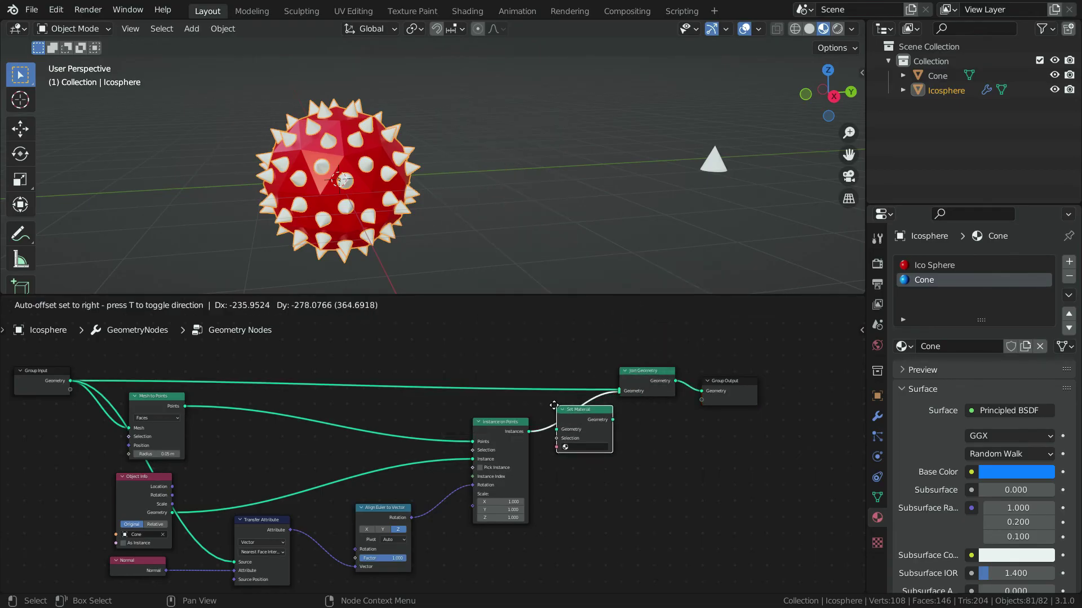
left_click(552, 402)
scroll(603, 449, "up", 2)
scroll(496, 422, "up", 2)
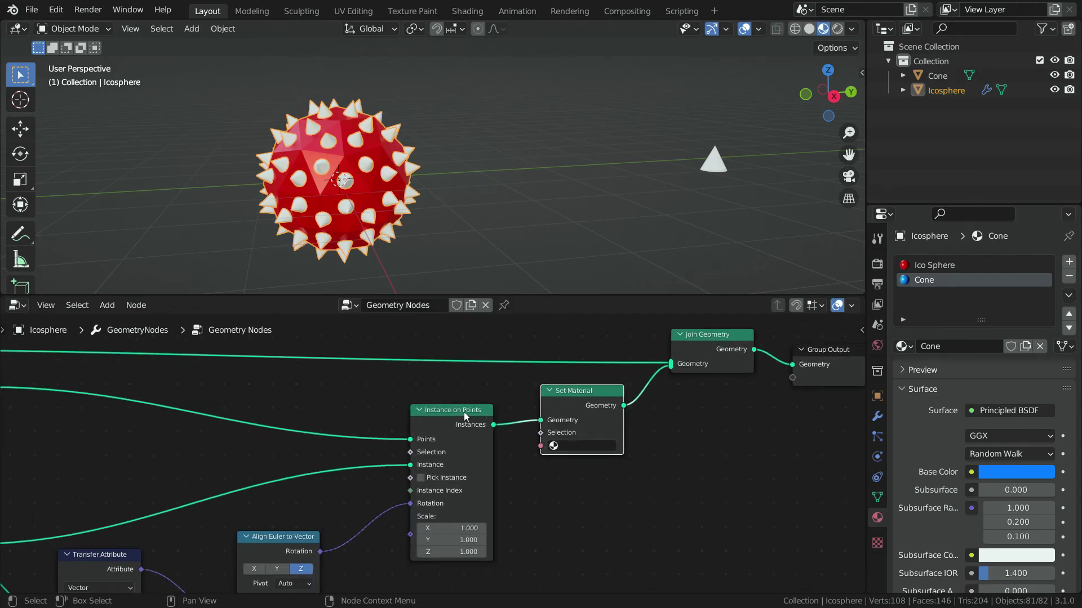
Assign the Cone material in the Set Material node for the instanced spikes and deselect the ico sphere.
left_click(588, 452)
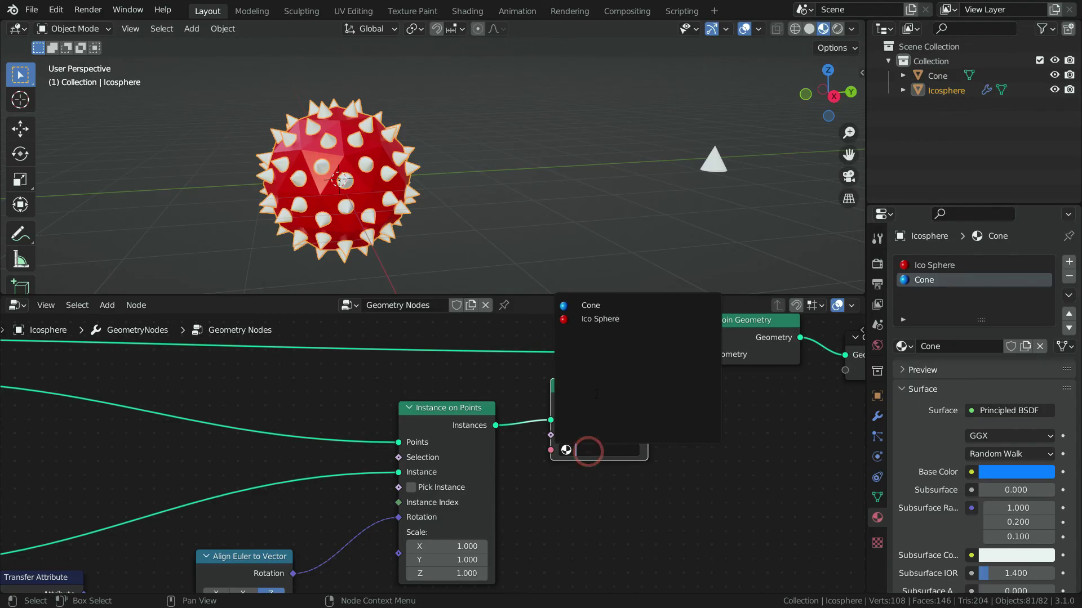
left_click(591, 307)
middle_click_drag(303, 181, 333, 181)
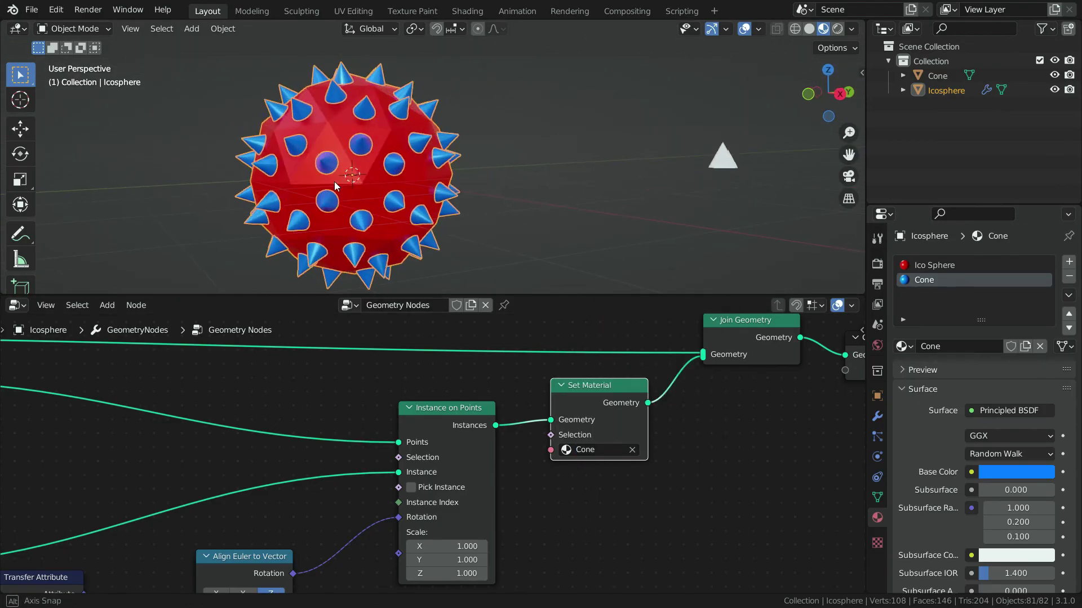
left_click(555, 135)
middle_click_drag(556, 135, 436, 261)
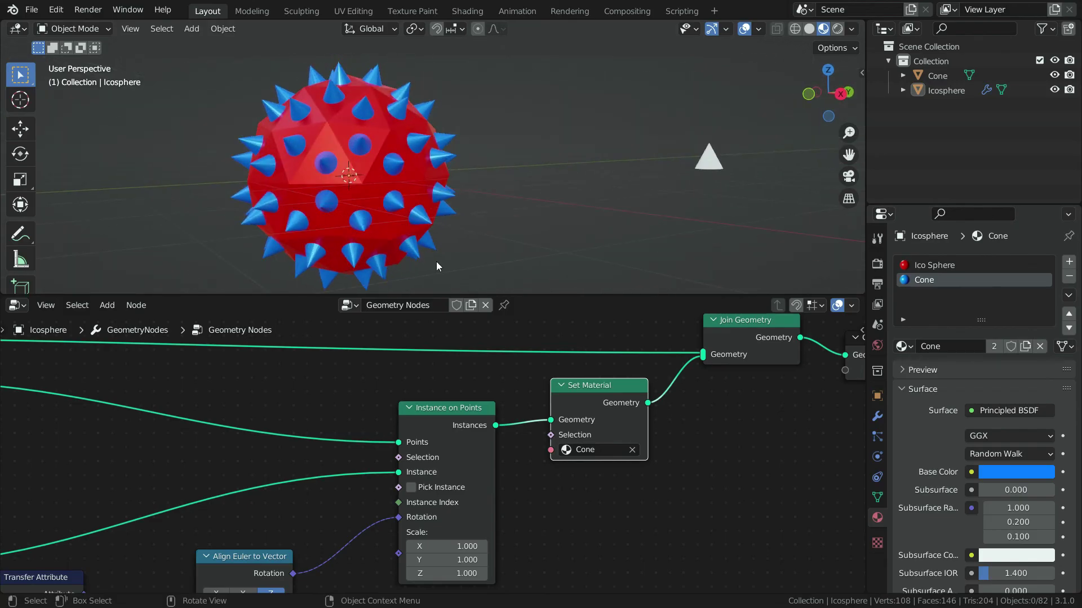
Lengthen the cone spikes by setting the Z scale of the Instance on Points node to 3.6.
key("Home")
scroll(534, 499, "up", 1)
scroll(534, 500, "up", 4)
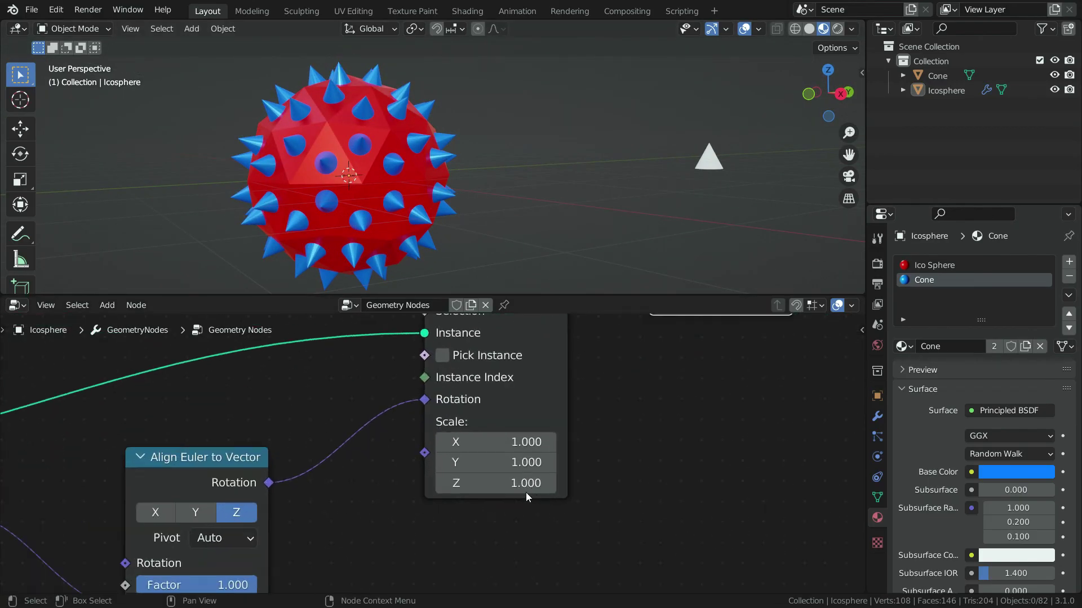
left_click_drag(484, 486, 551, 486)
mouse_move(395, 203)
middle_mouse_down()
mouse_move(426, 224)
mouse_move(381, 203)
middle_mouse_up()
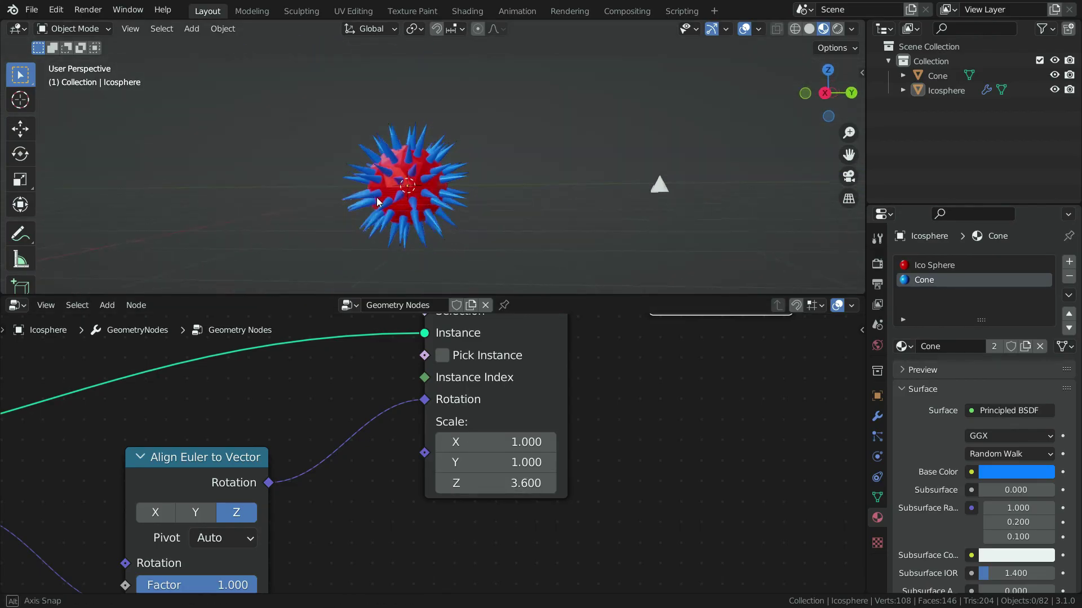
scroll(394, 207, "up", 3)
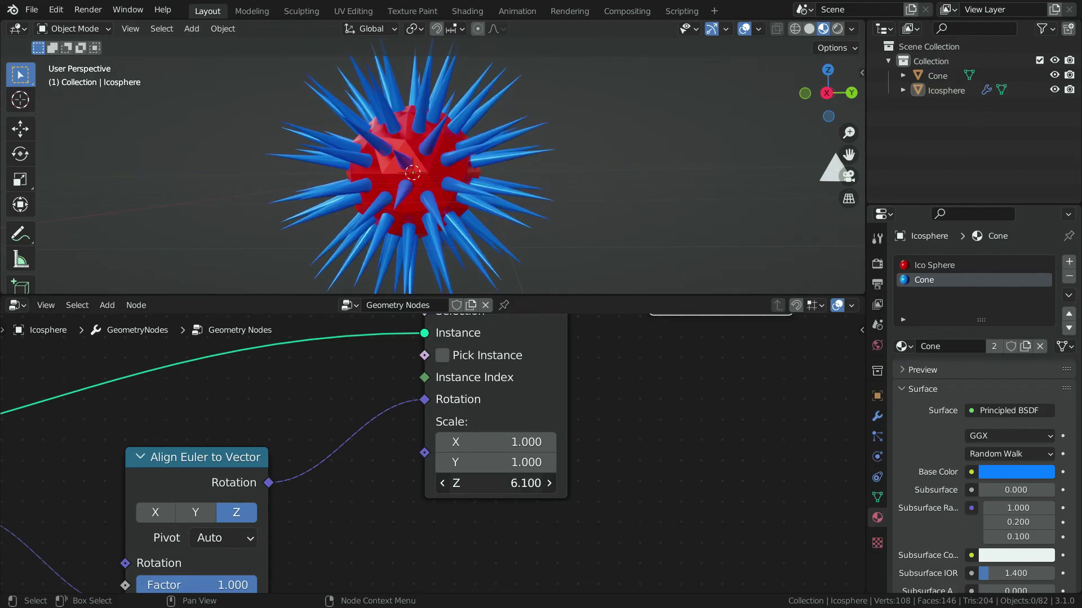